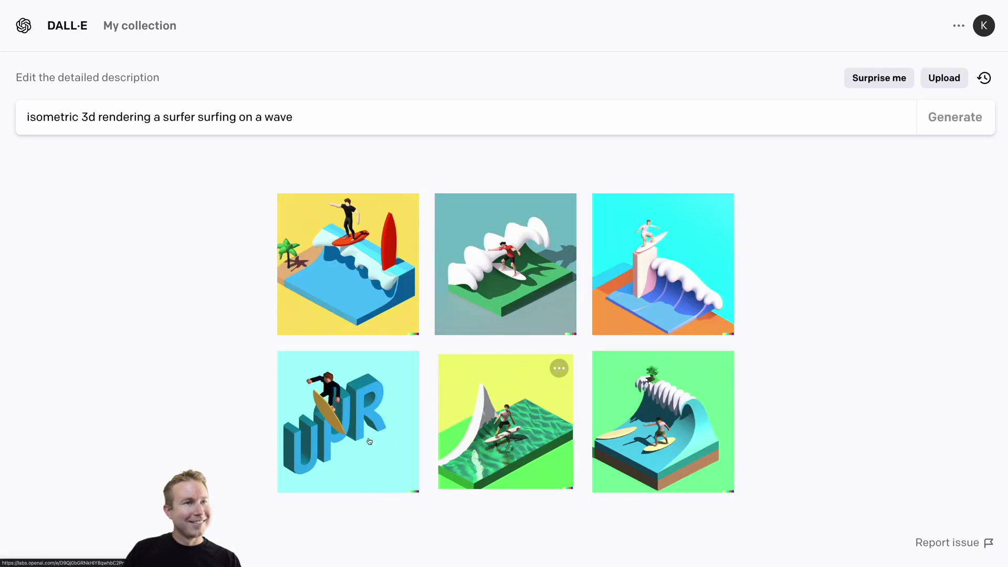
Step: Enlarge the UPR surfer image, then the first octopus-in-a-car image
left_click(367, 439)
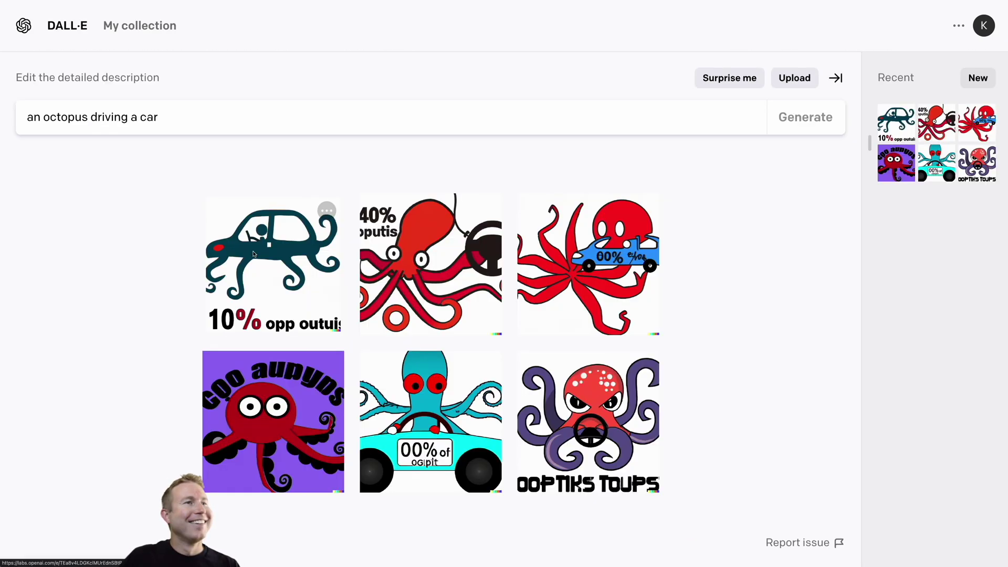
left_click(275, 263)
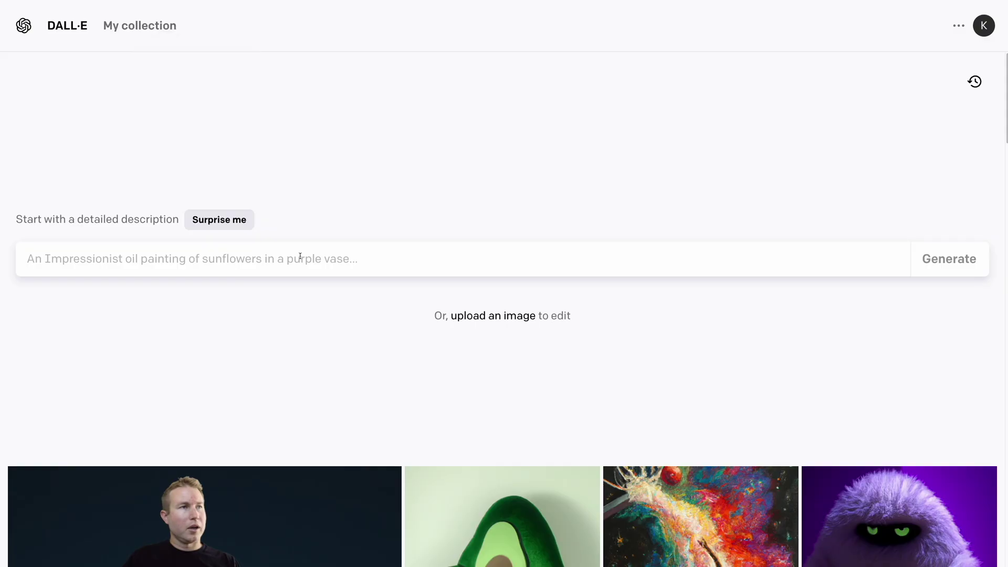
Step: Generate images for 'an octopus driving a car' and view the first result enlarged
type("an o")
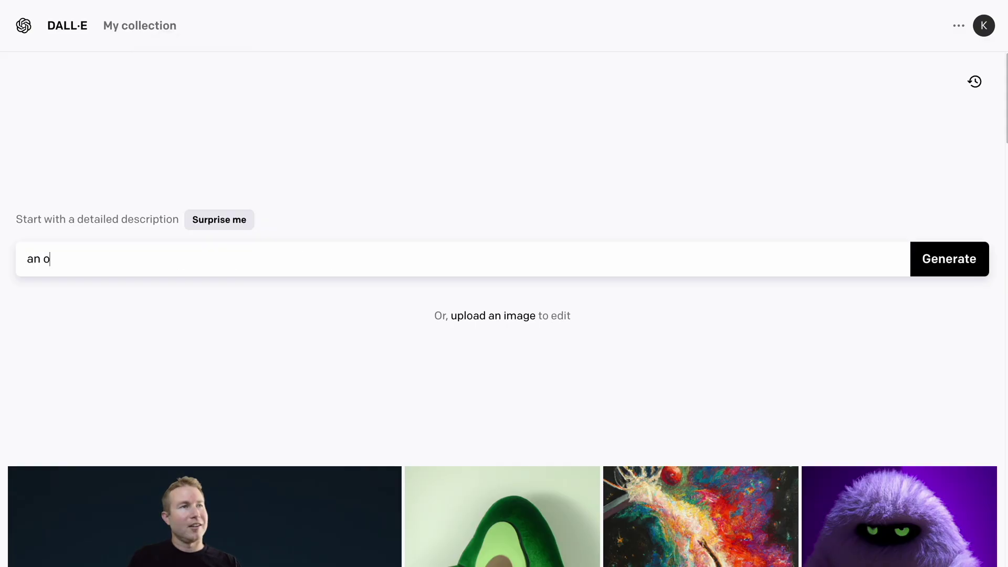
type("ctopus driving a car")
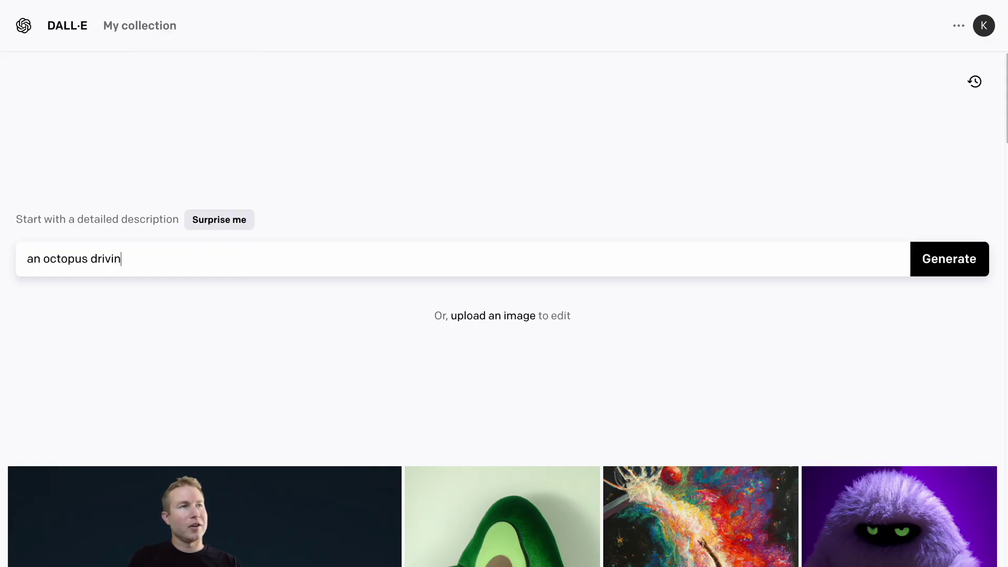
key("Return")
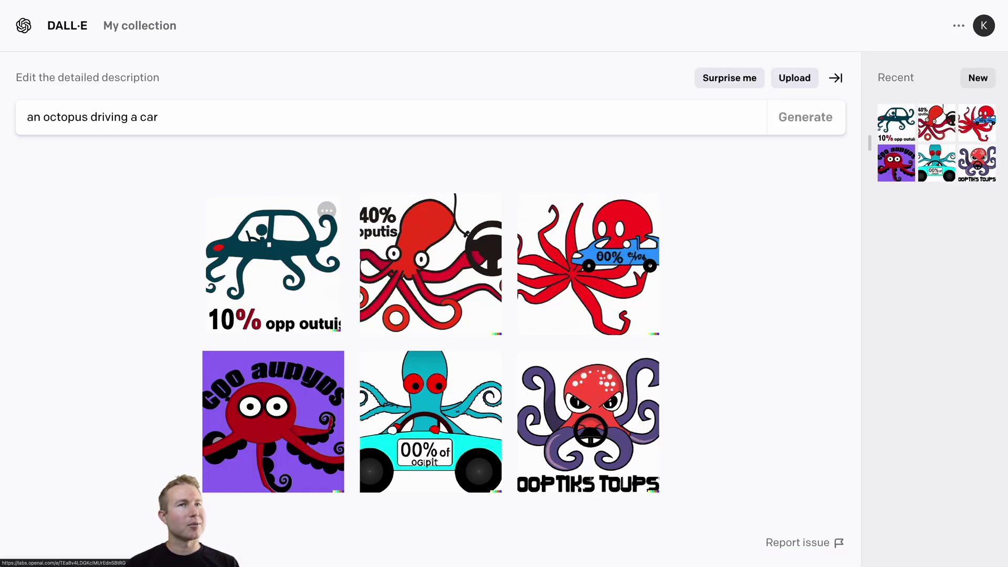
left_click(254, 255)
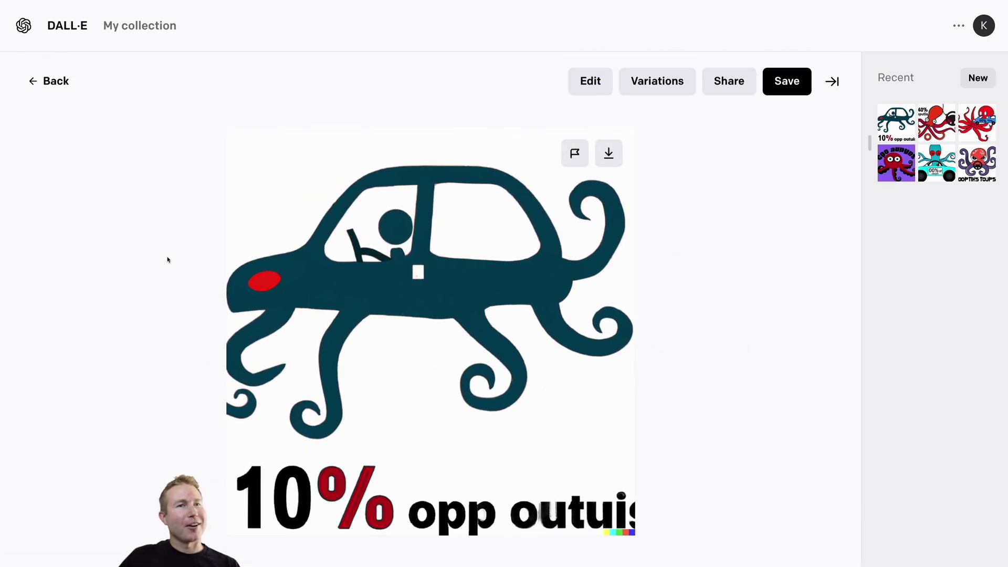
key("Escape")
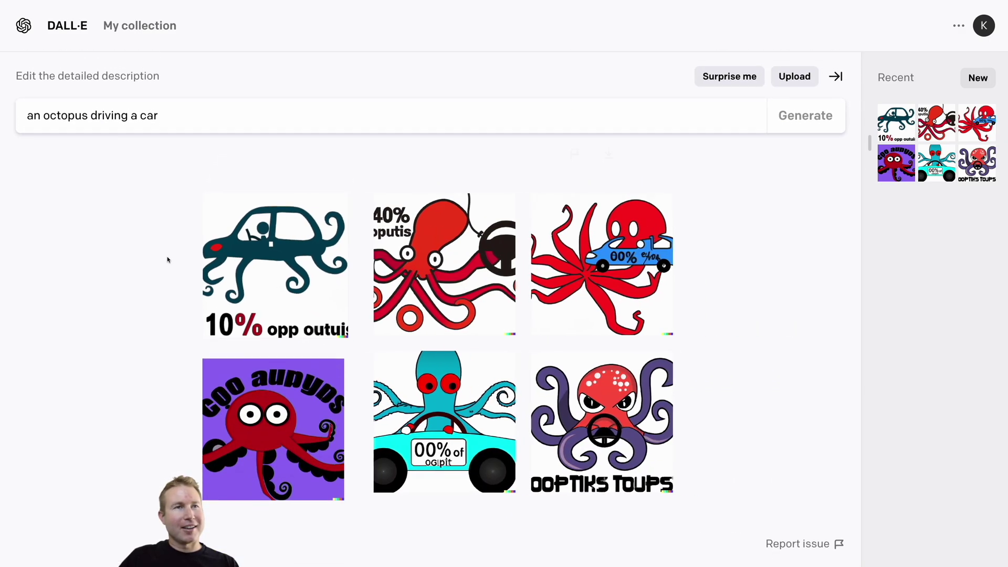
Step: View the red octopus and the OOPTIKS TOUPS octopus images up close
left_click(418, 269)
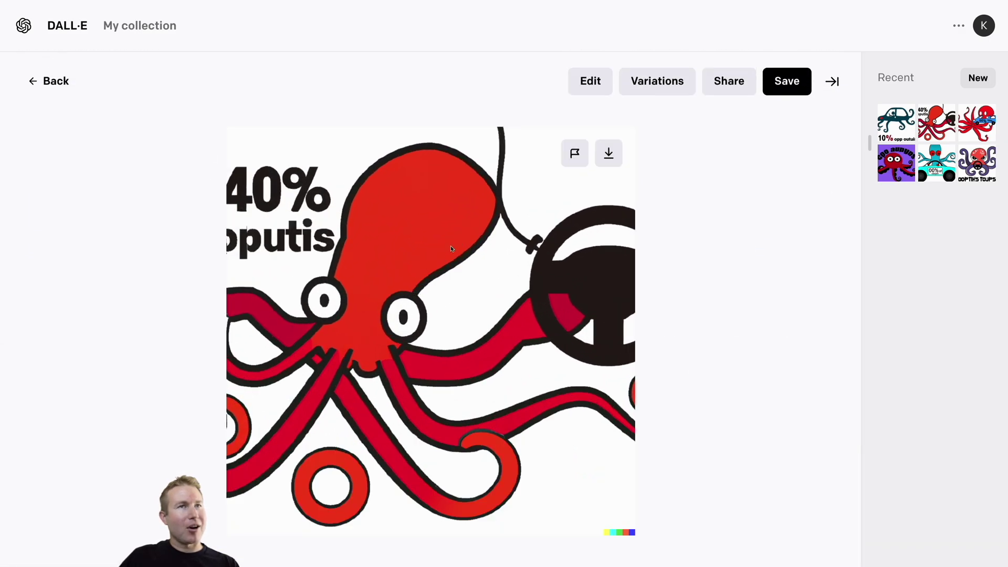
key("Escape")
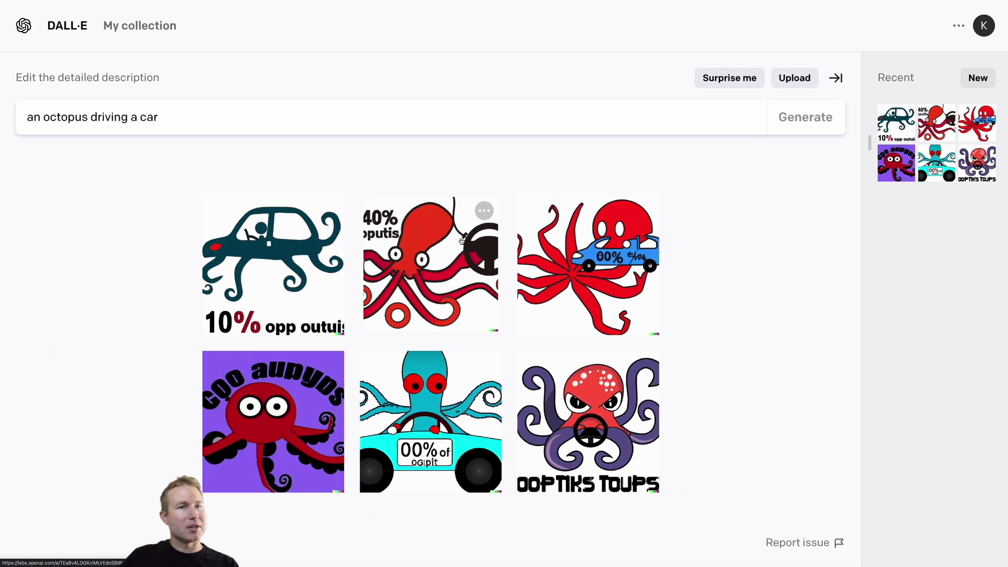
left_click(567, 427)
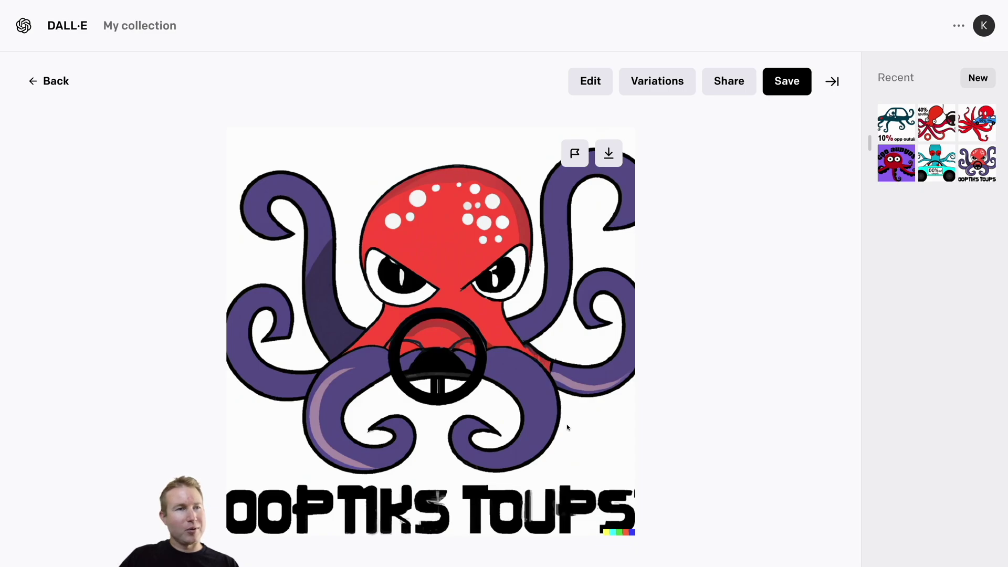
key("Escape")
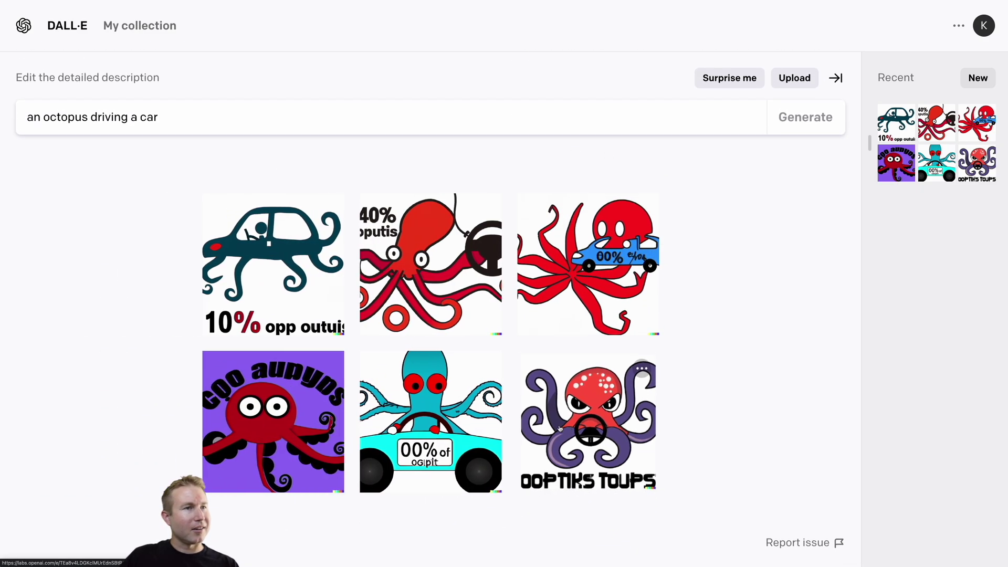
Step: Create variations of the teal octopus-in-a-car image and browse to the blue one-eyed variation
left_click_drag(190, 116, 14, 114)
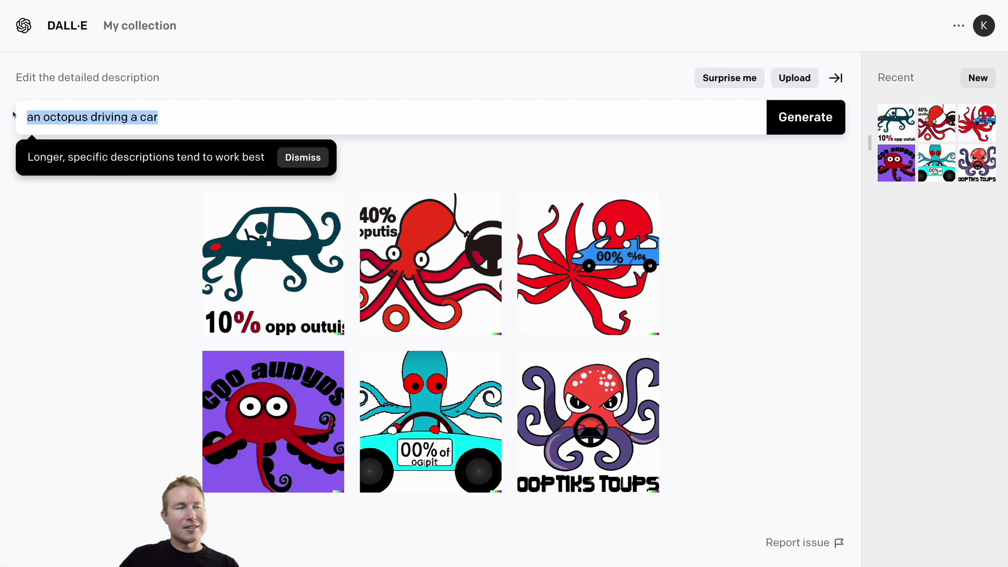
left_click(447, 386)
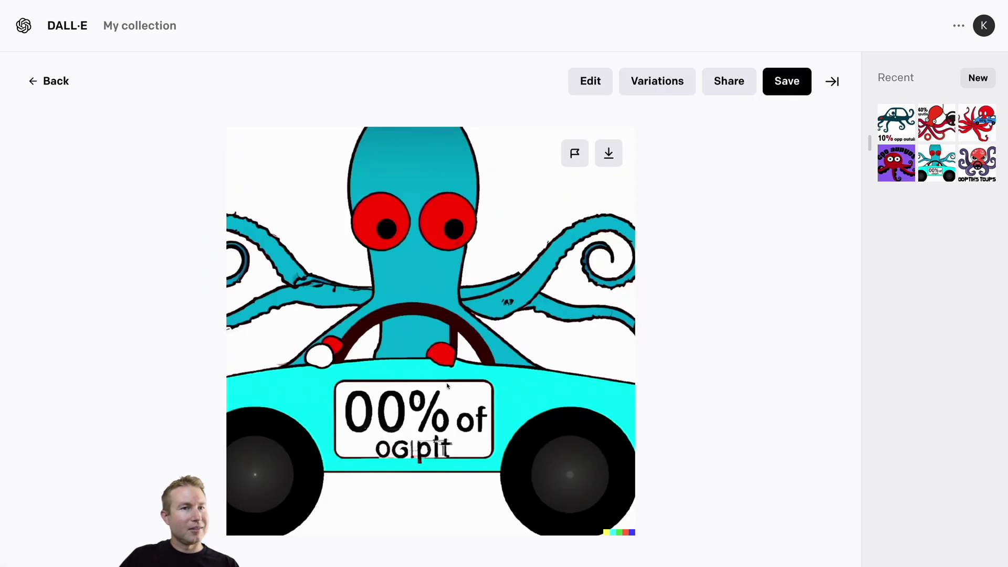
key("Escape")
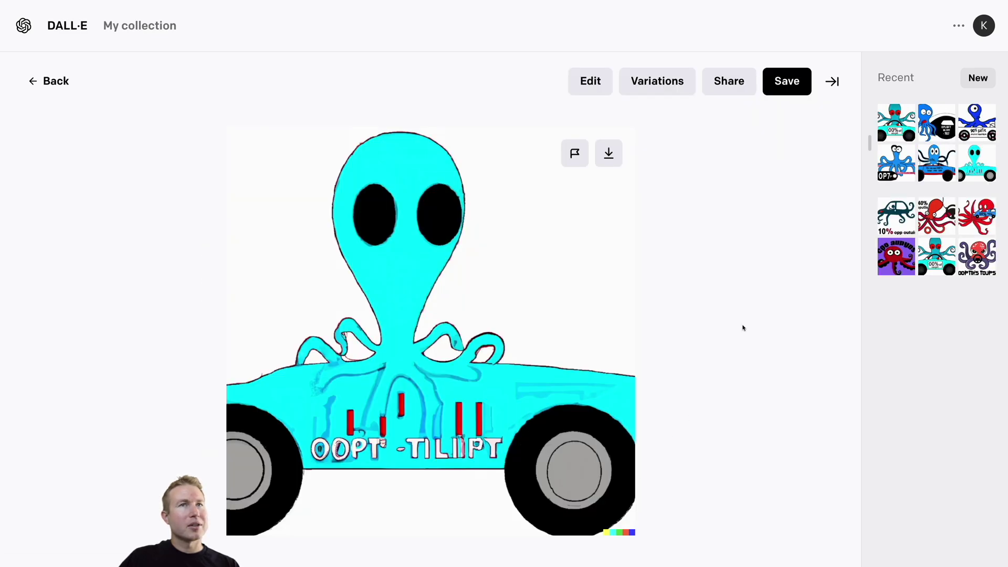
key("Right")
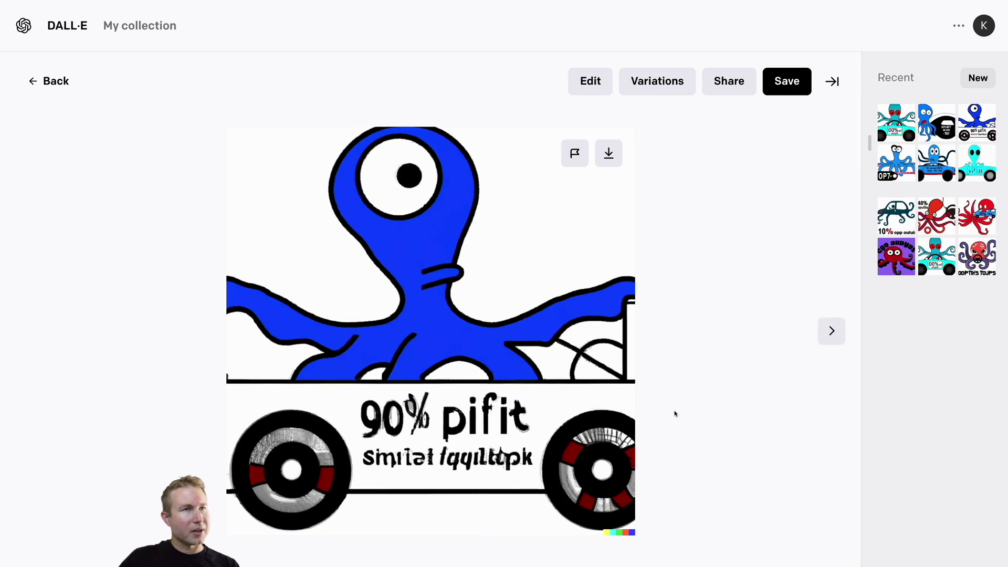
key("Escape")
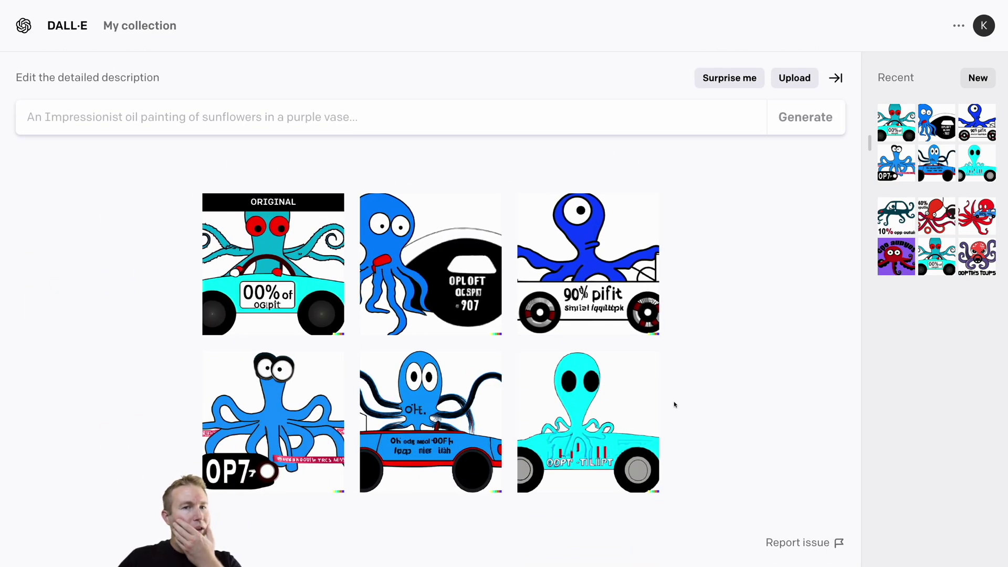
left_click(78, 121)
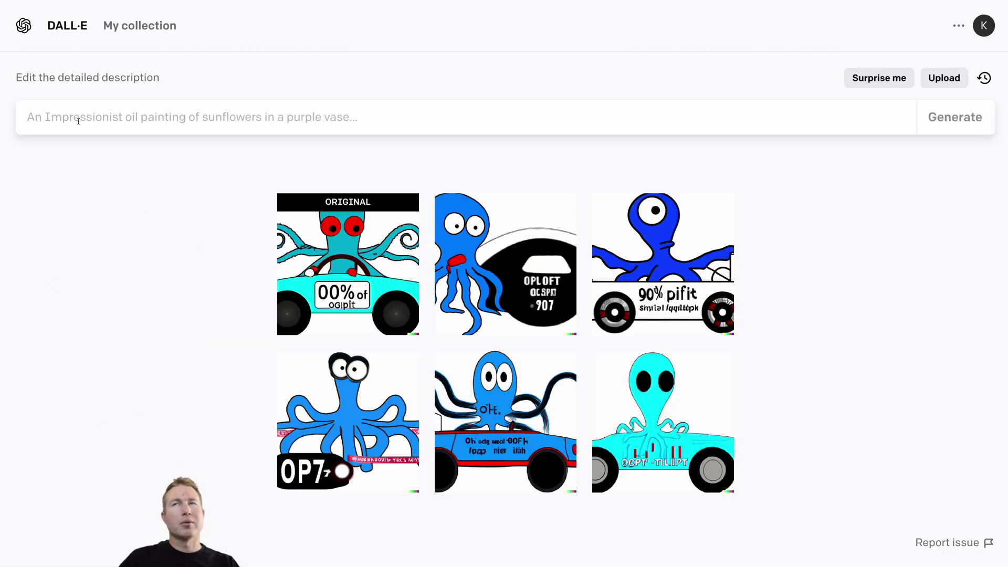
Step: Generate images for 'an octopus in the style of salvador dali'
type("an octo")
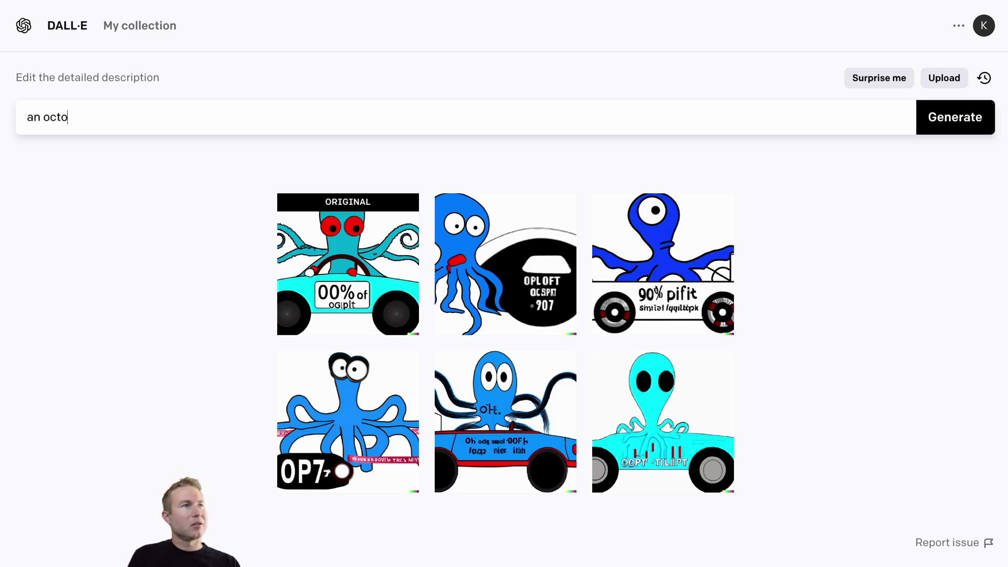
type("pus in the style o")
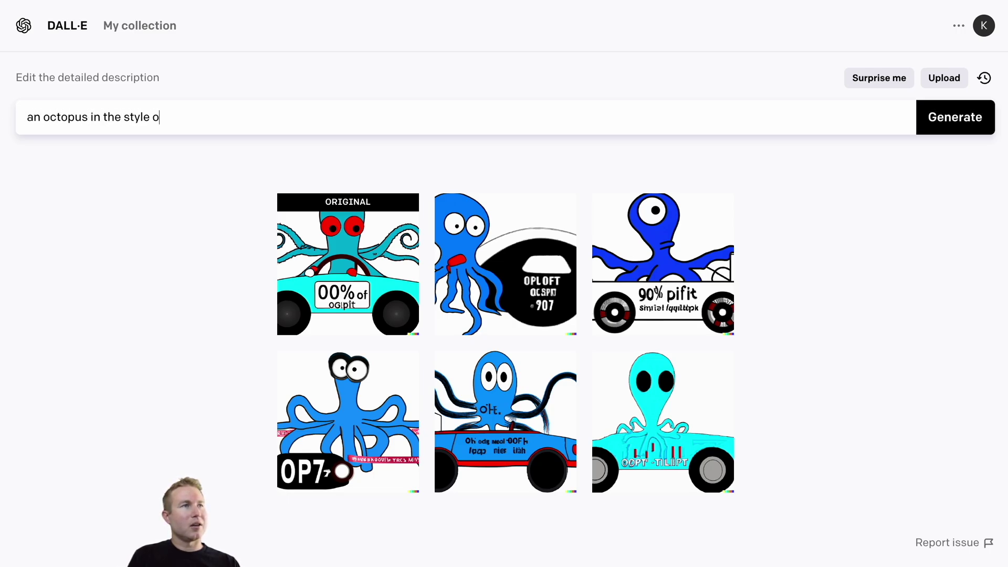
type("f salvad")
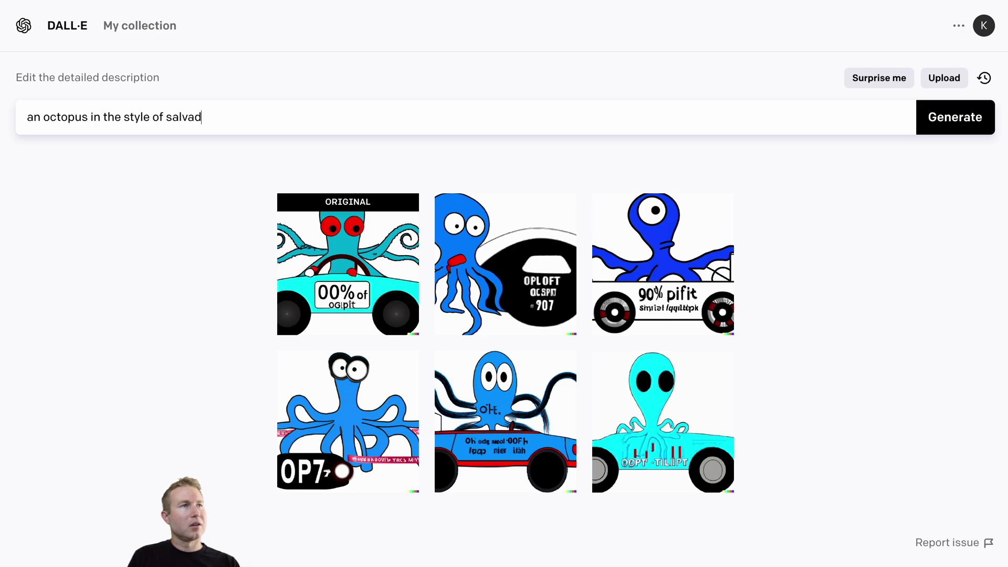
type("or dali")
key("Return")
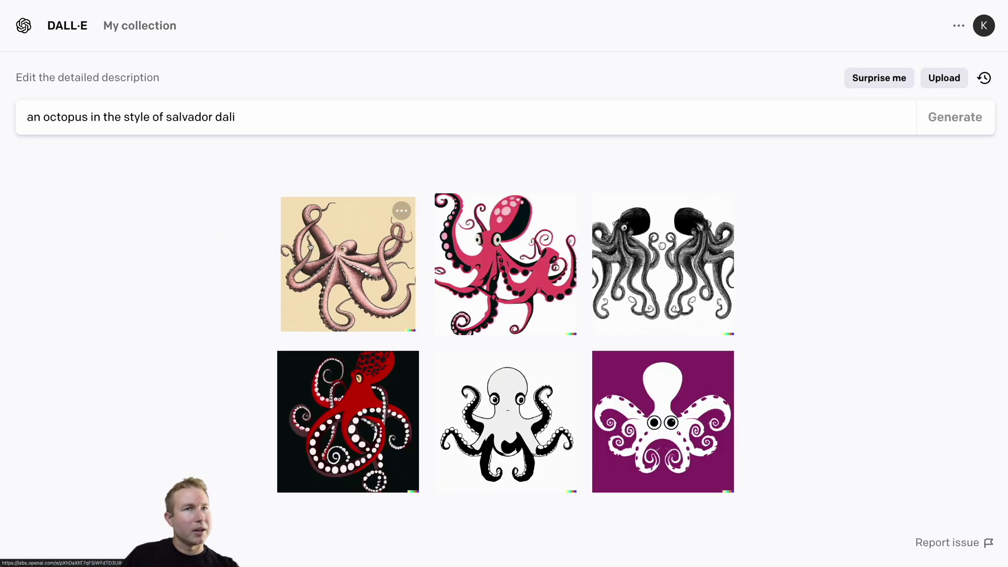
Step: Generate 'ferris the rust crab doing karate' images, view the second, then enter 'a cat doing karate'
key("ctrl+a")
type("ferris the rus")
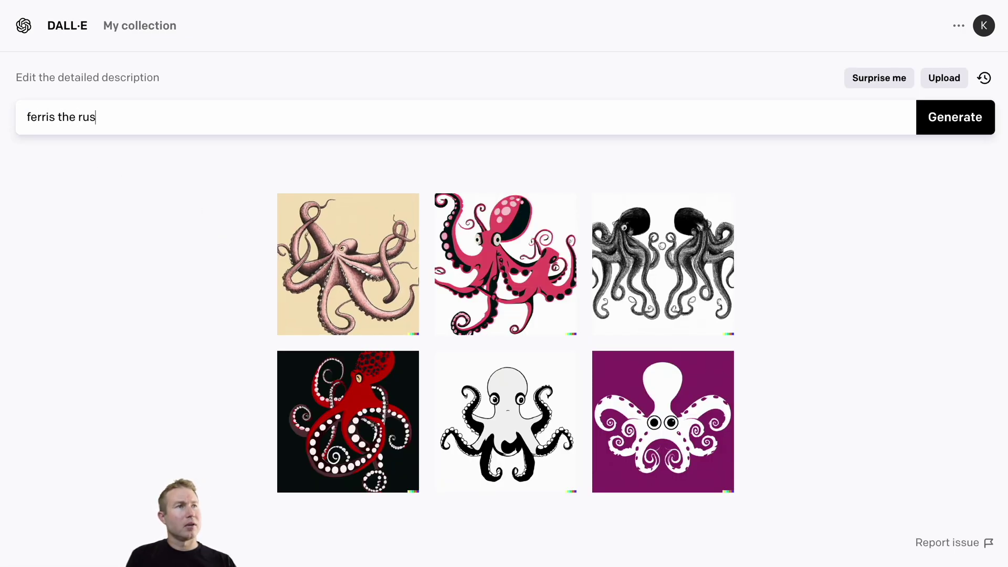
type("t crab doing karate")
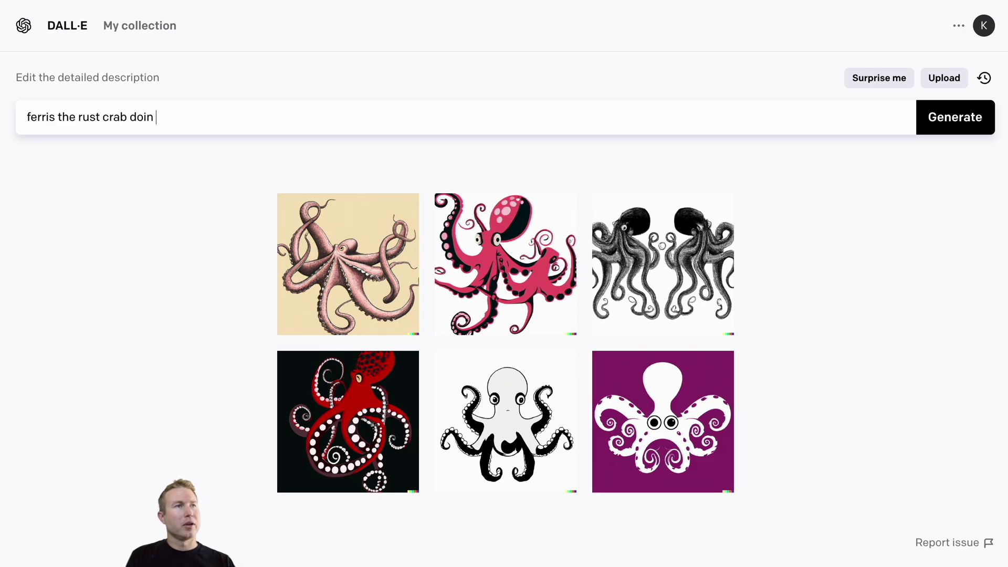
key("Return")
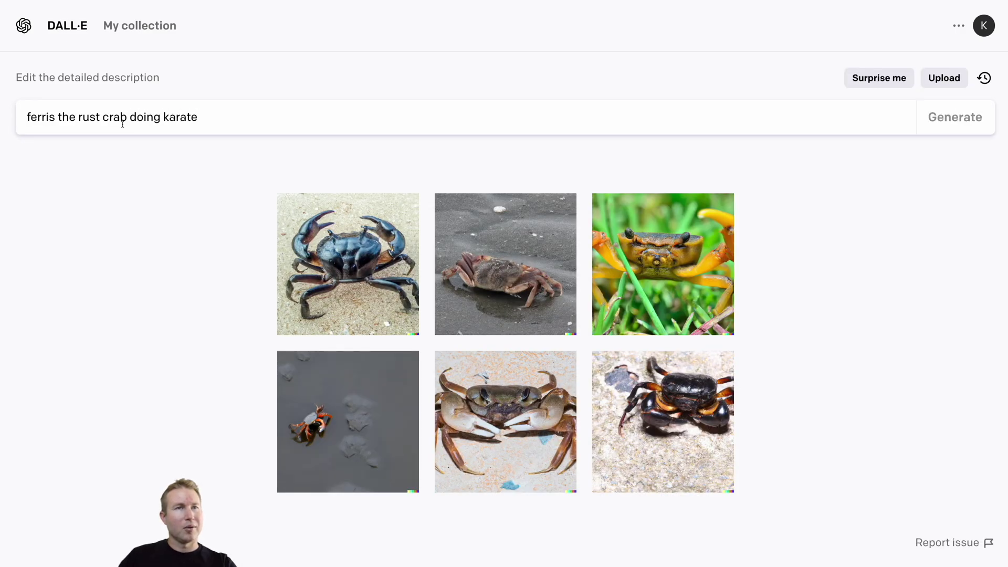
left_click(493, 243)
key("Escape")
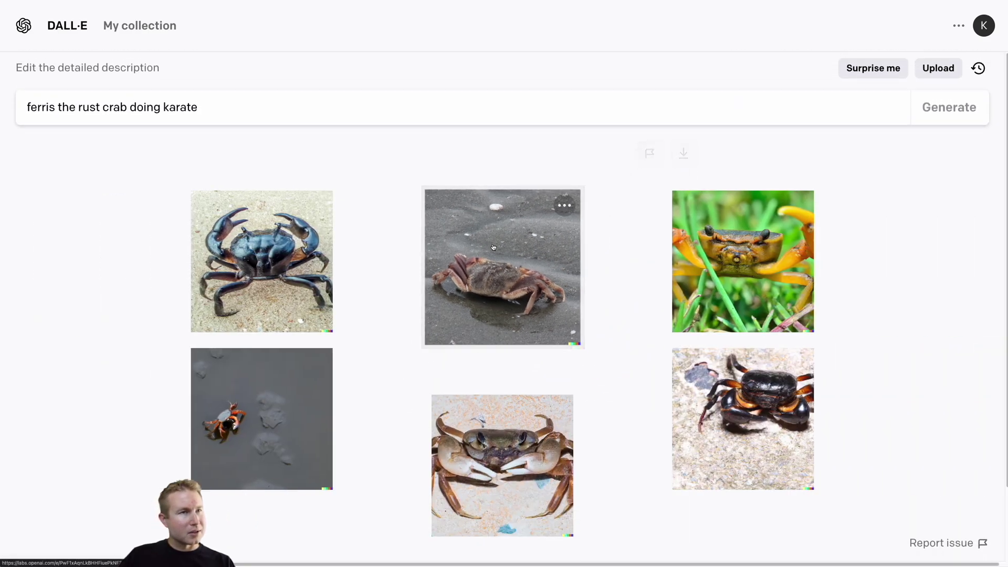
key("ctrl+a")
type("a cat doing karate")
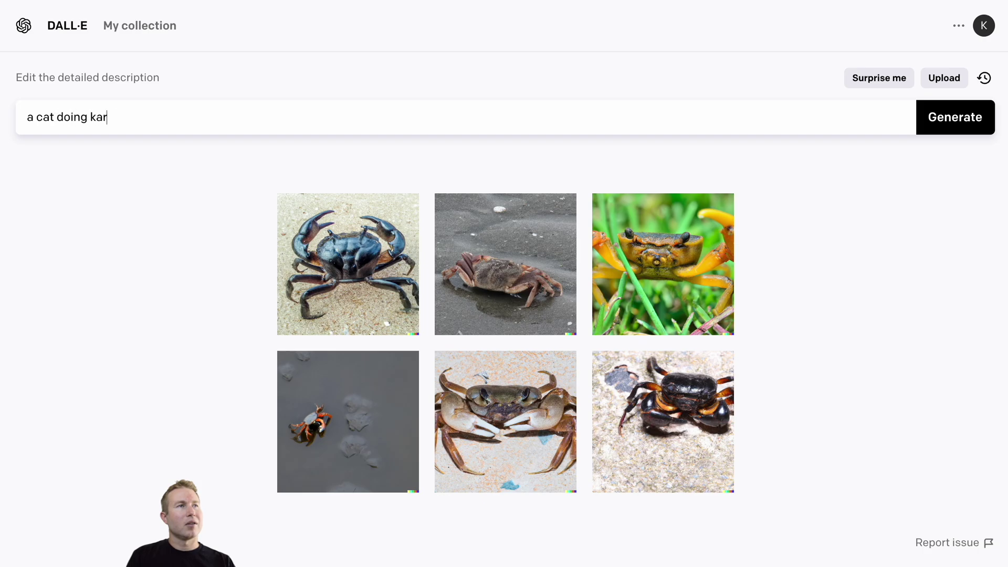
Step: Generate cat karate images, view the black gi and grey cats, then enter 'a cat writing computer code, digital art'
key("Return")
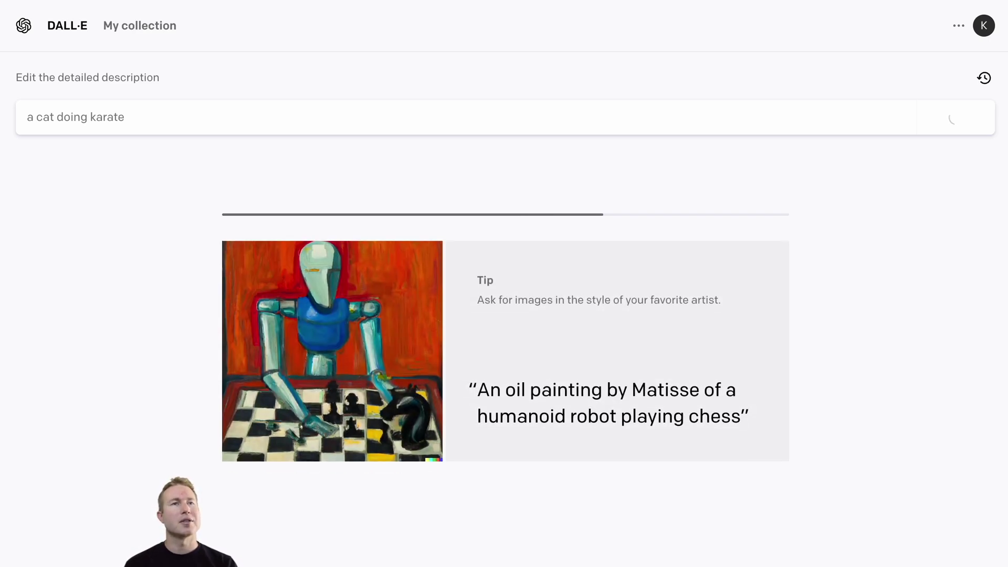
left_click(466, 239)
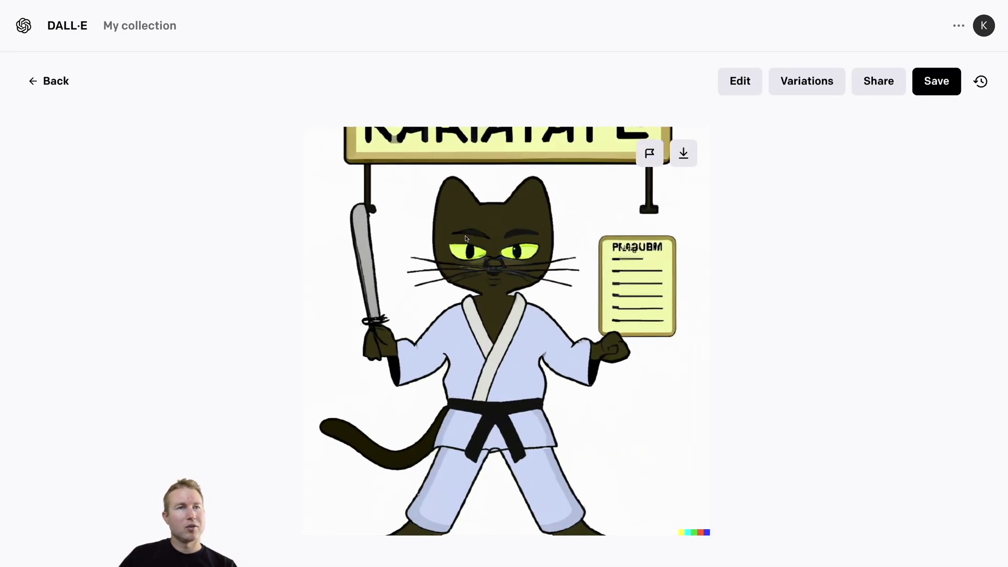
key("Escape")
left_click(649, 227)
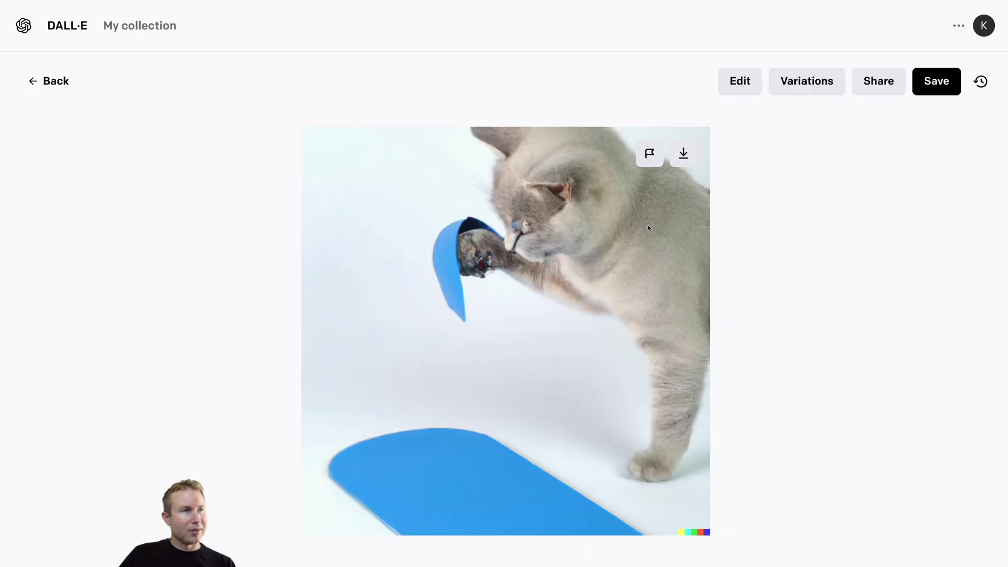
key("Escape")
type("a c")
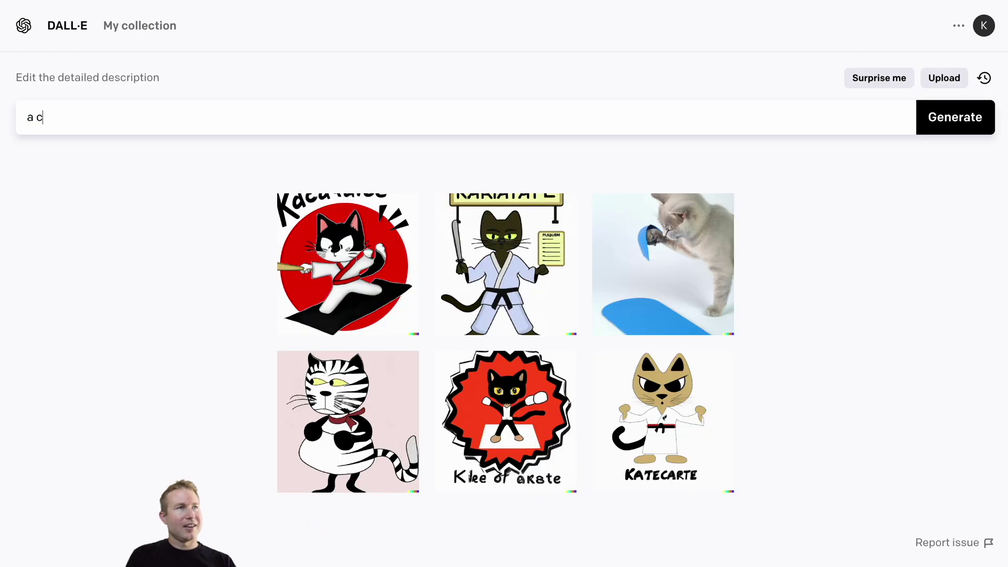
type("at writing computer ")
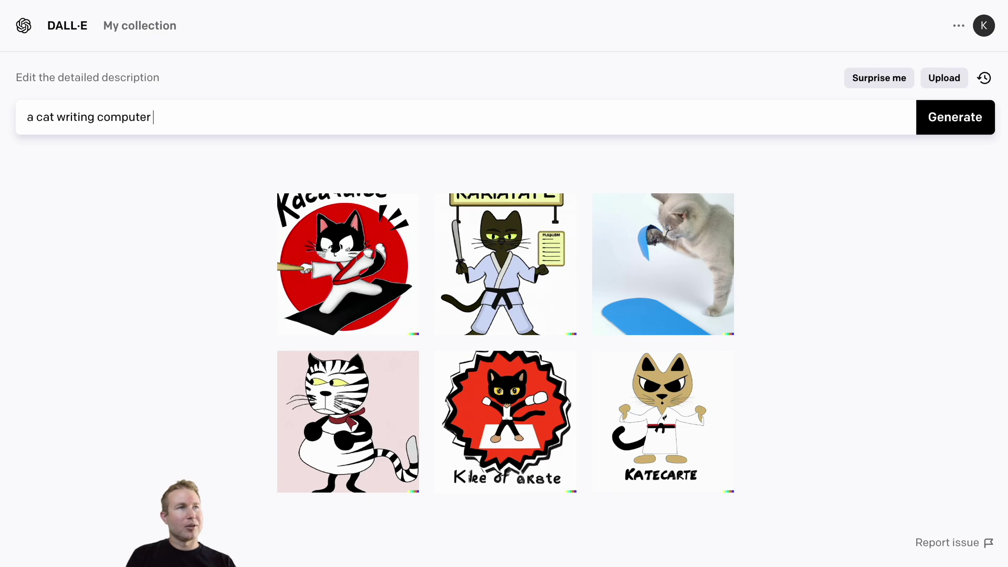
type("code, digital art")
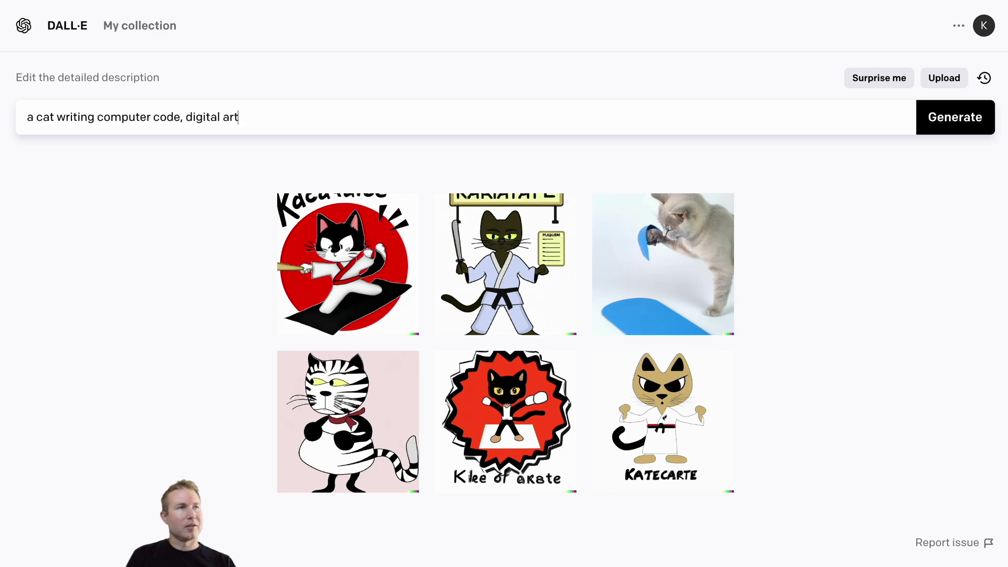
Step: Generate the digital-art coding cat images and view the binary-digits and neon outline cats
key("Return")
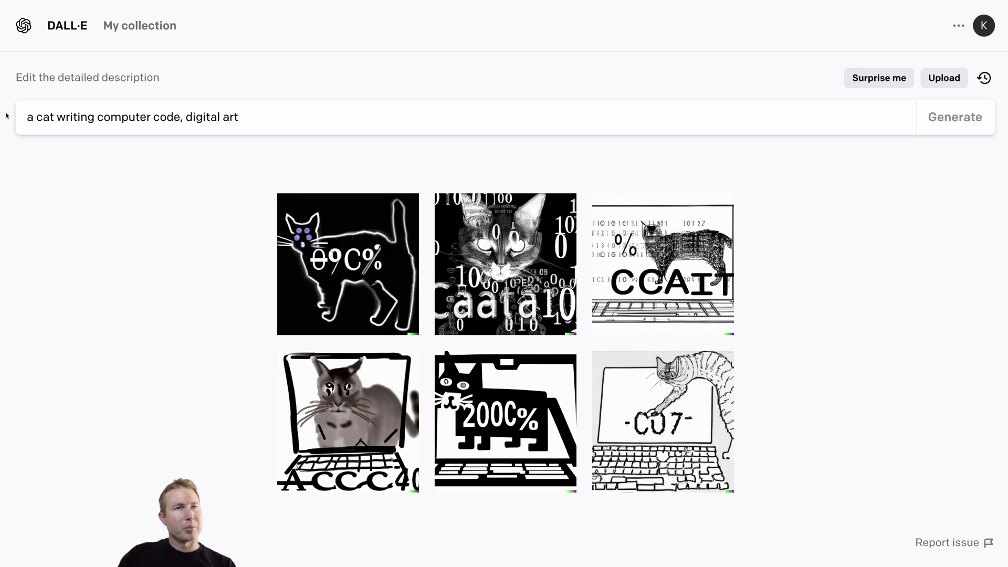
left_click(465, 269)
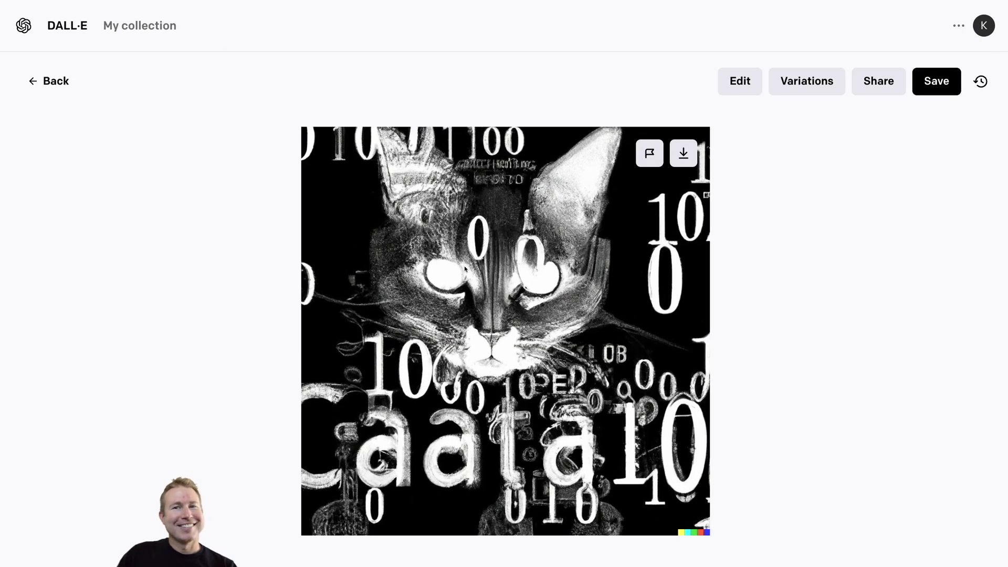
key("Escape")
left_click(339, 268)
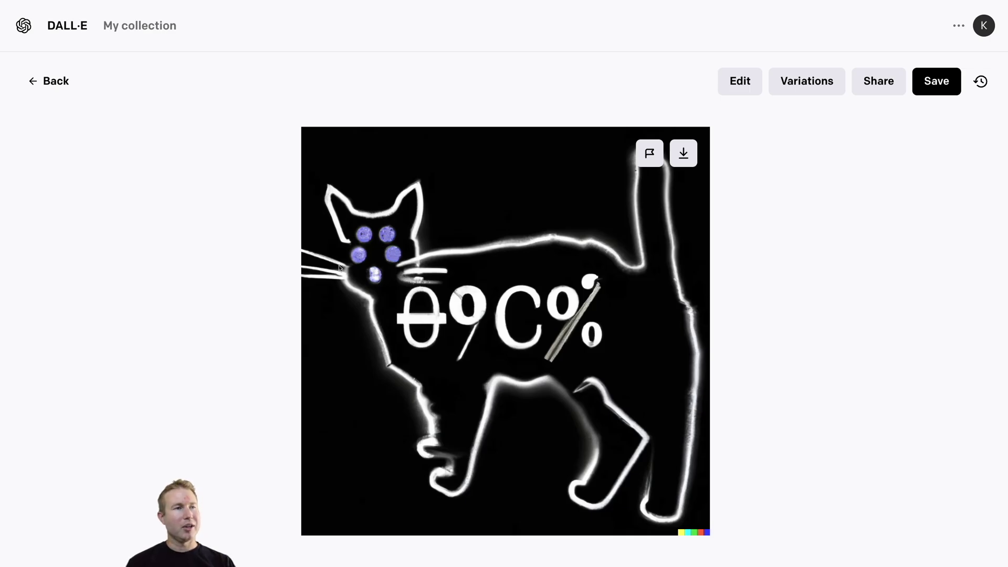
key("Escape")
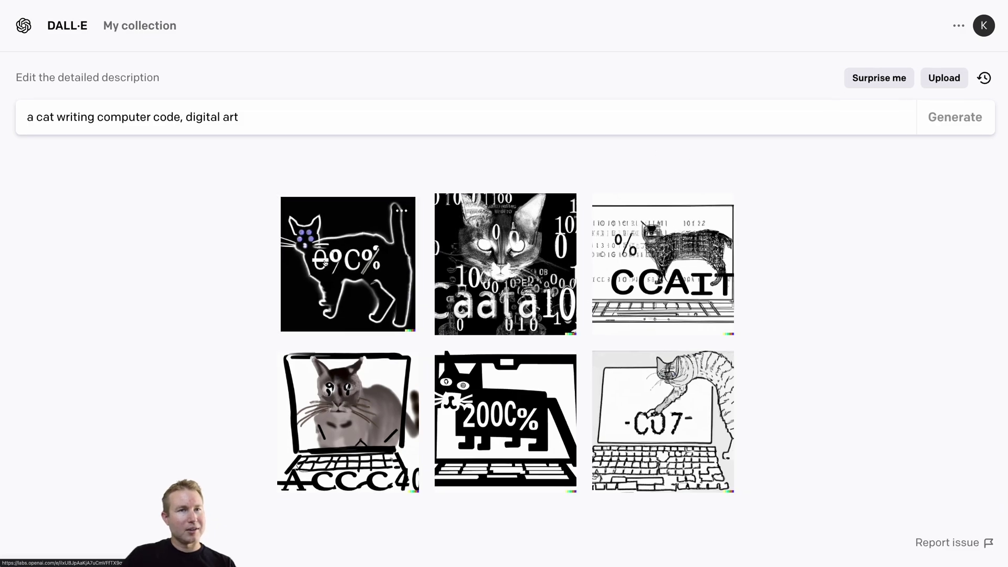
Step: View the 200C% cat and the -C07- cat sketch, then select the prompt for replacement
left_click(530, 440)
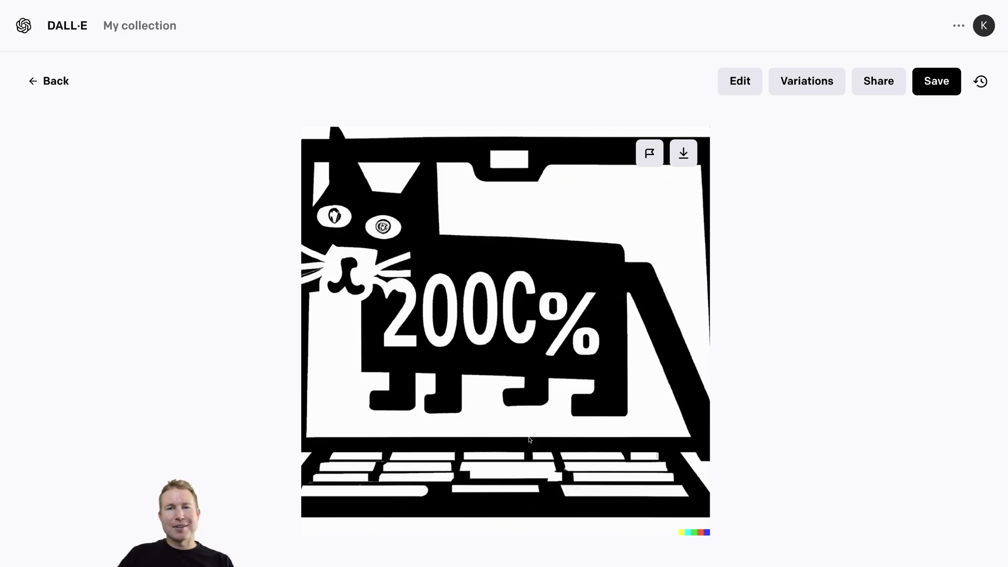
key("Escape")
left_click(661, 438)
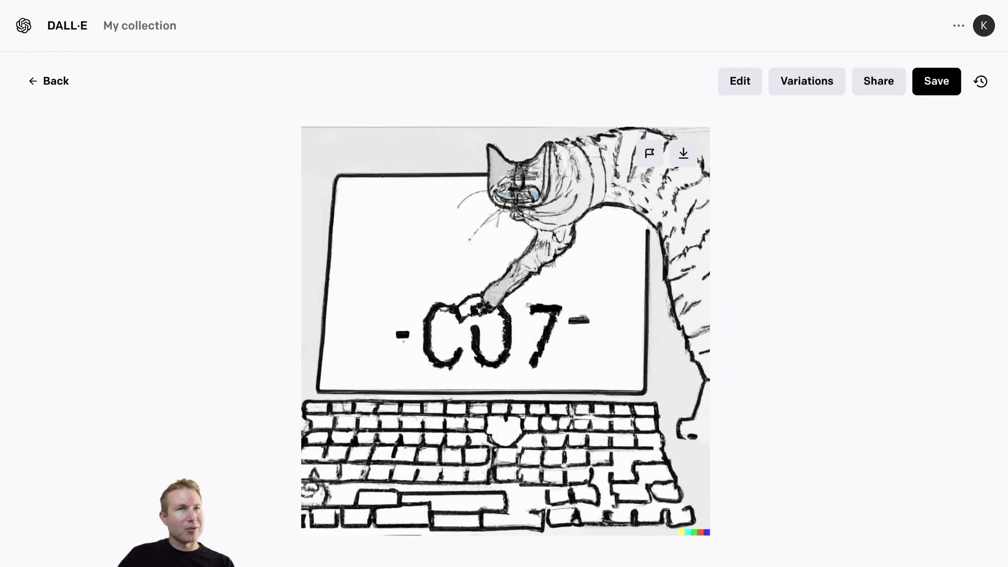
key("Escape")
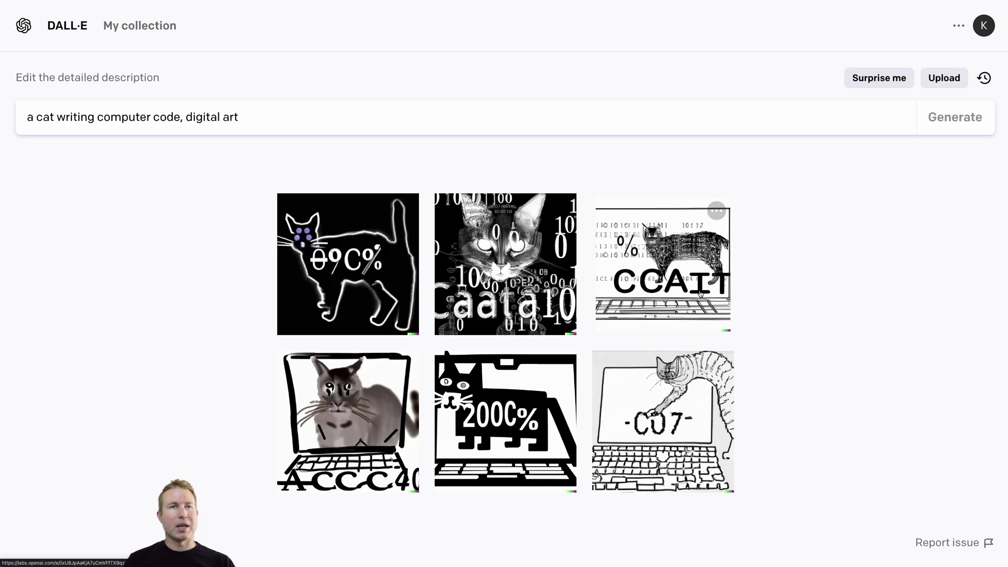
triple_click(131, 116)
Step: Generate 'a very stressed out software developer' images and view the 70% screen and laptop cartoons
type("a very stresse")
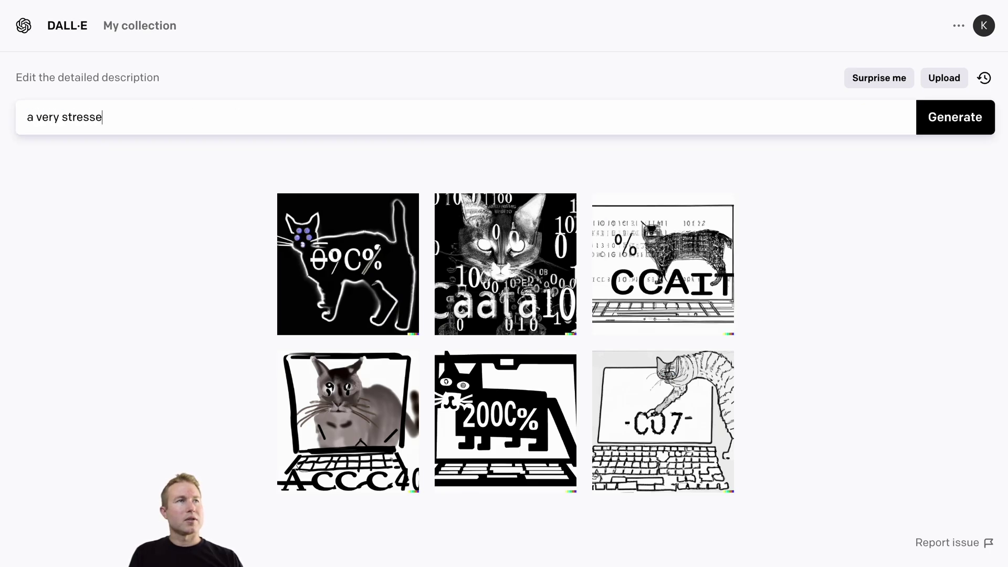
type("d out software")
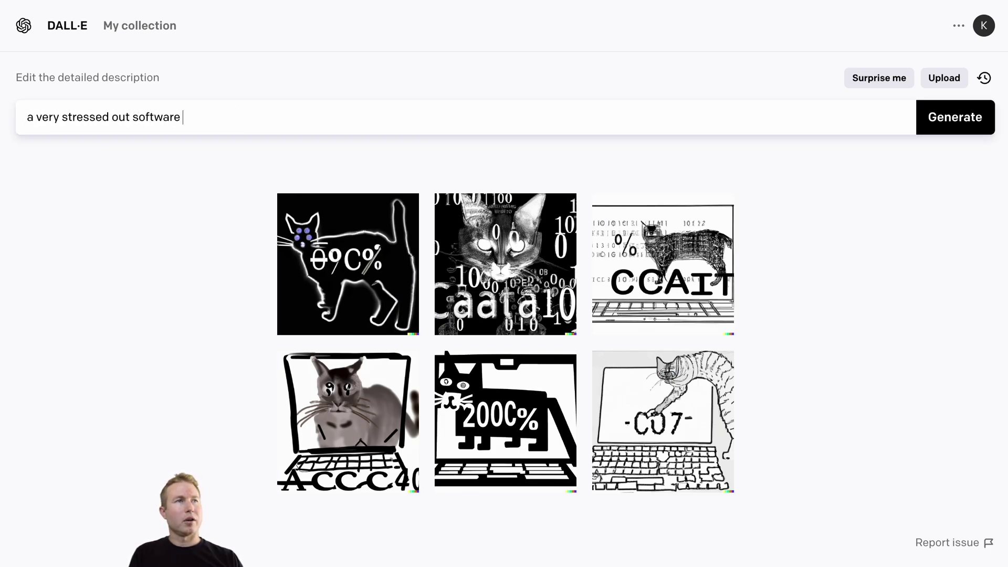
type("developer")
key("Return")
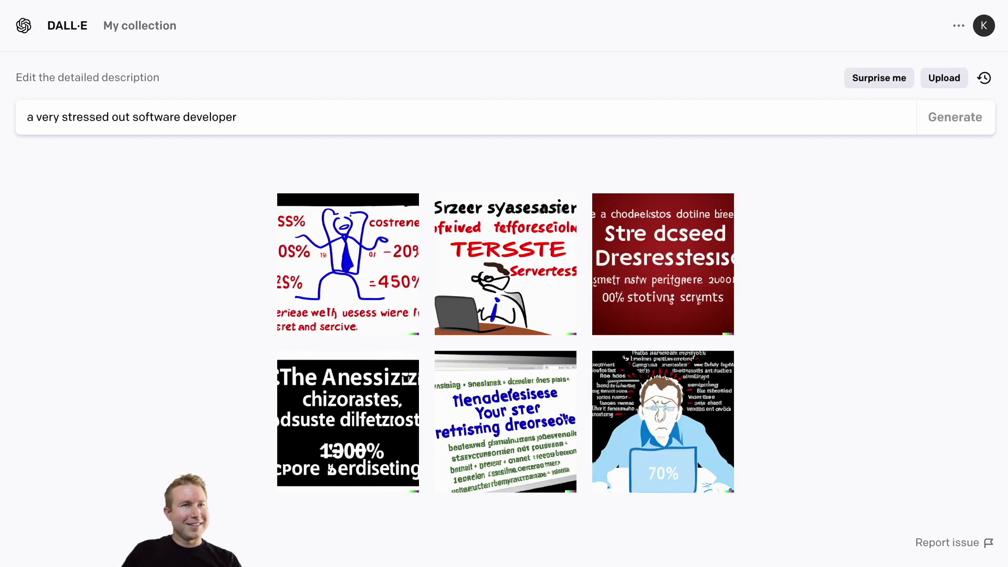
left_click(619, 436)
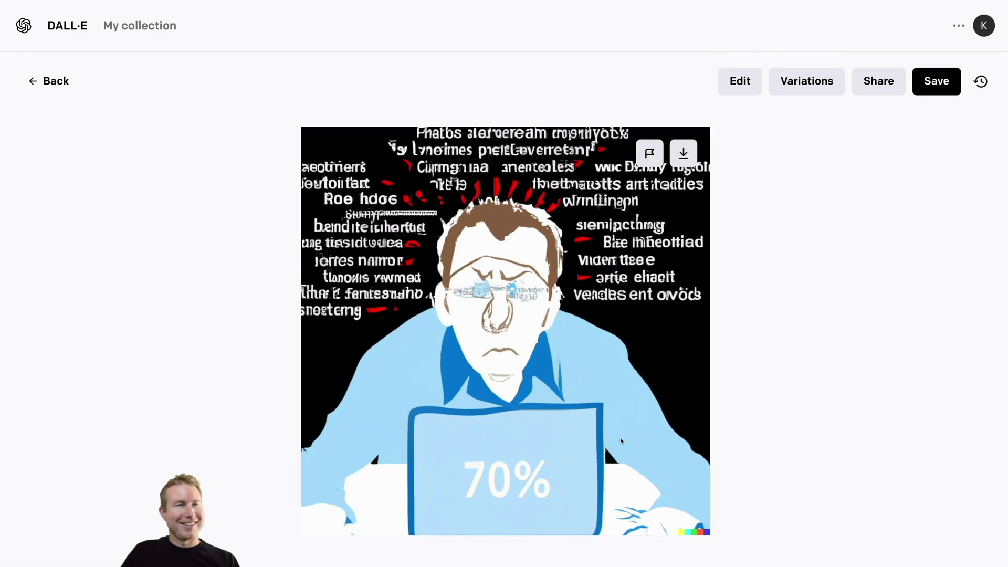
key("Escape")
left_click(504, 294)
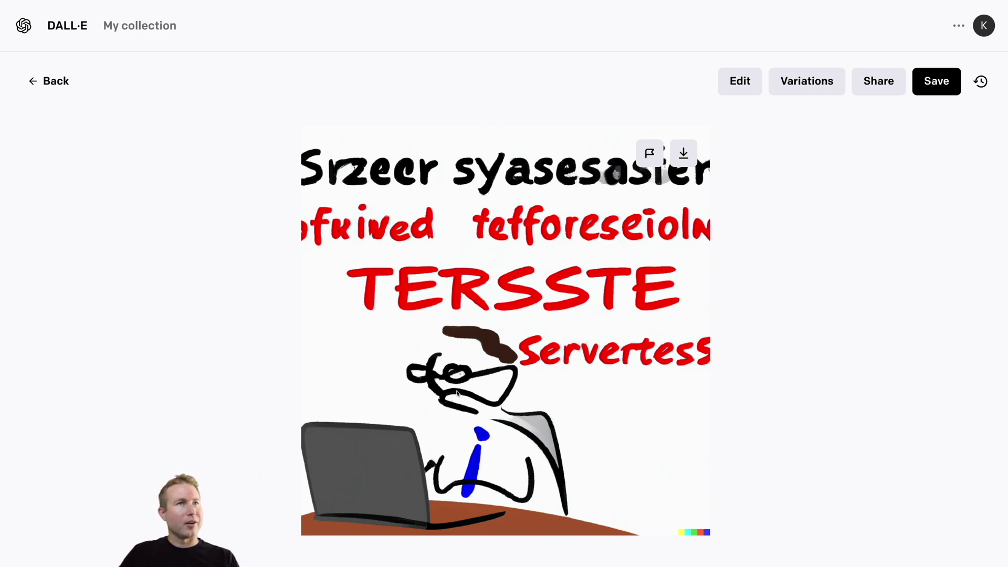
Step: Generate images for '3d rendering of an octopus typing on a computer'
key("Escape")
type("3d rend")
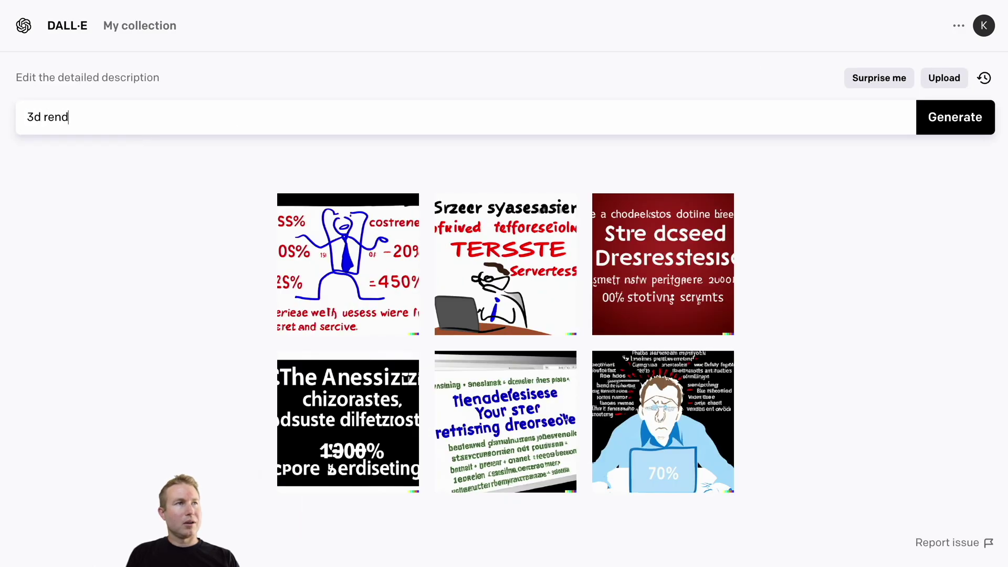
type("ering of an oc")
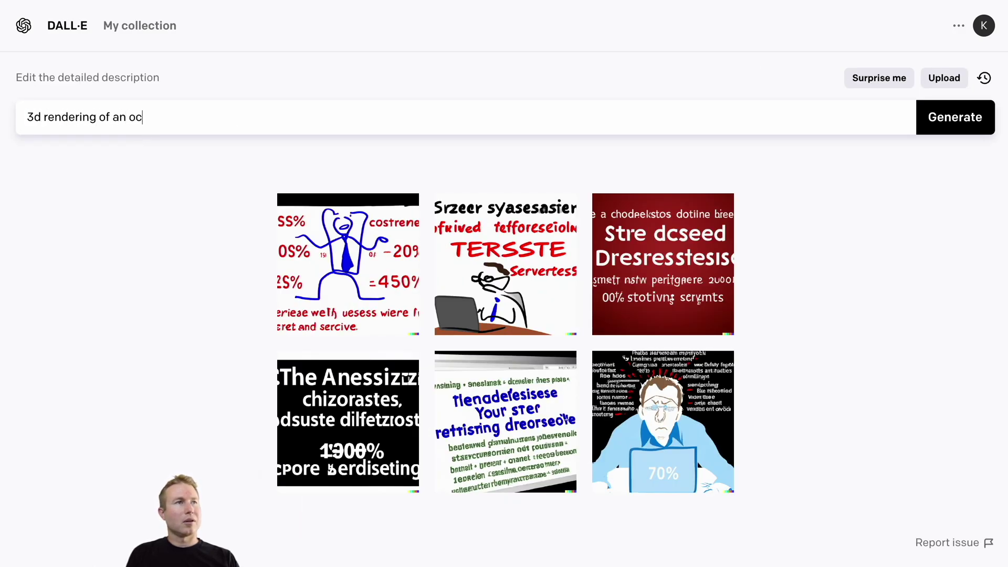
type("topus typing on a computer")
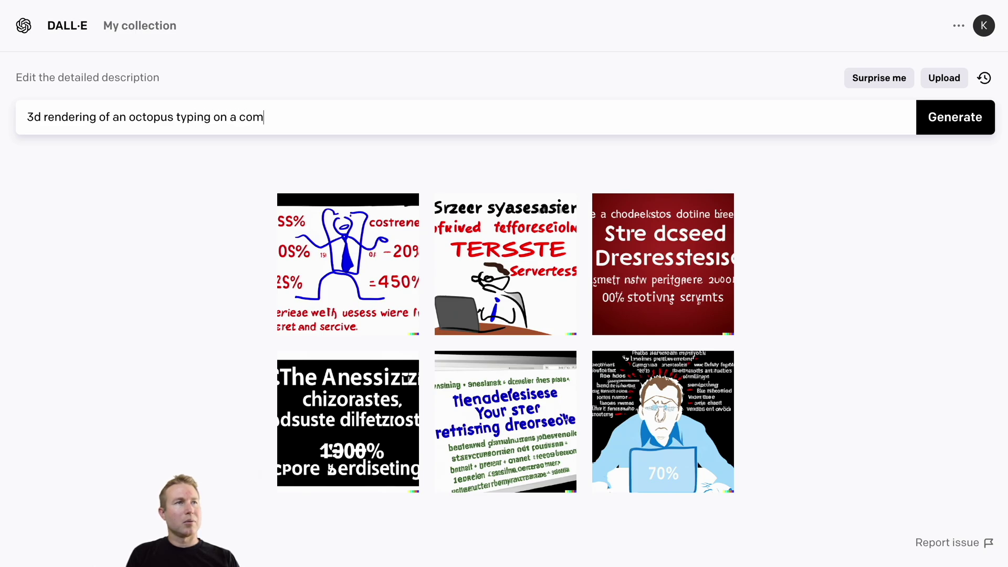
key("Return")
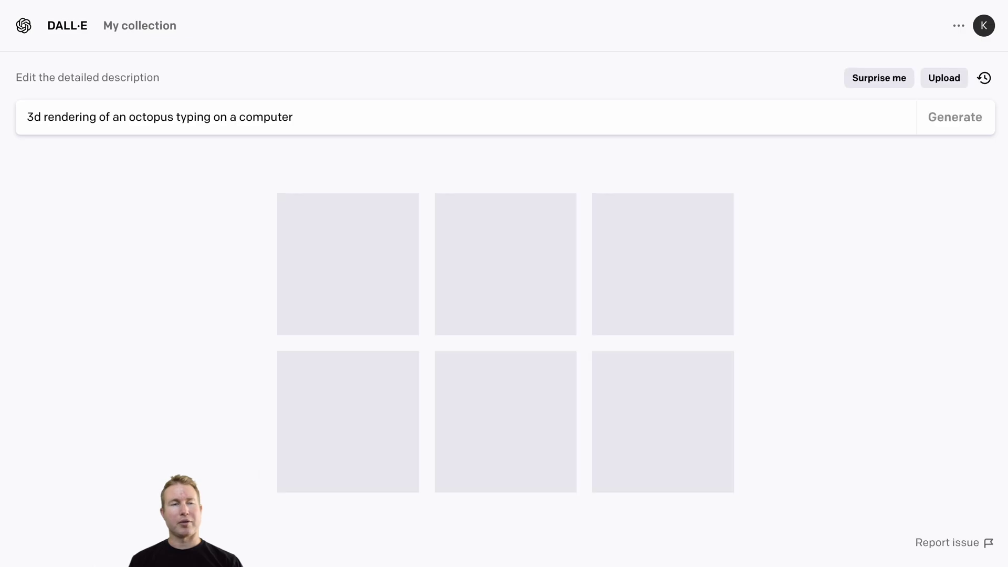
Step: View the first octopus rendering, then the octopus on the mint keyboard
left_click(299, 258)
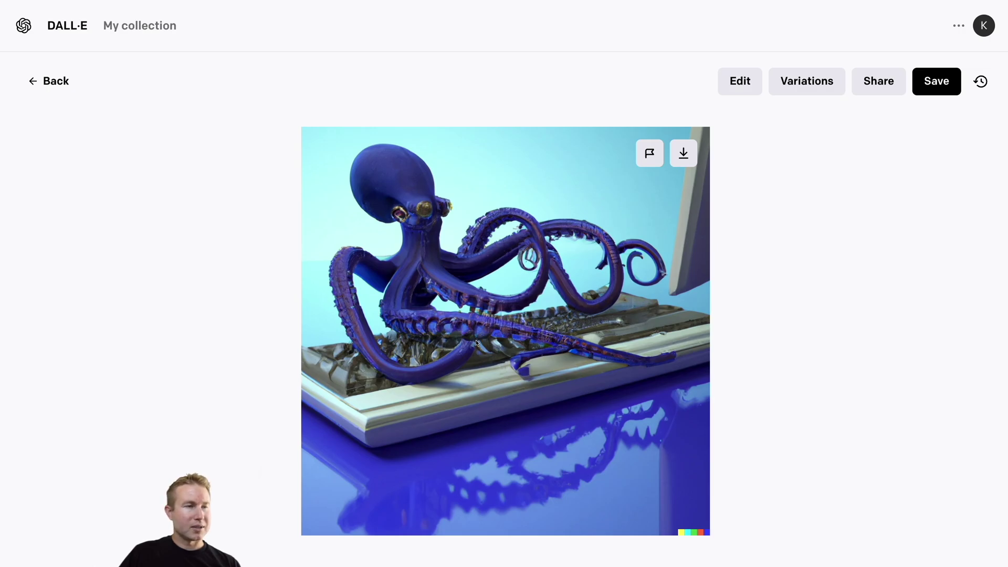
left_click(455, 355)
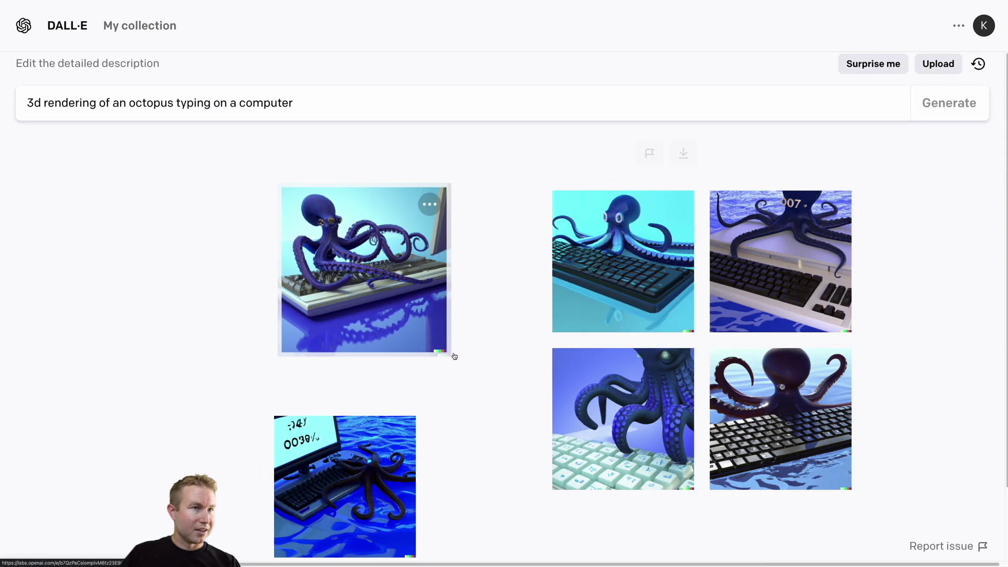
left_click(514, 441)
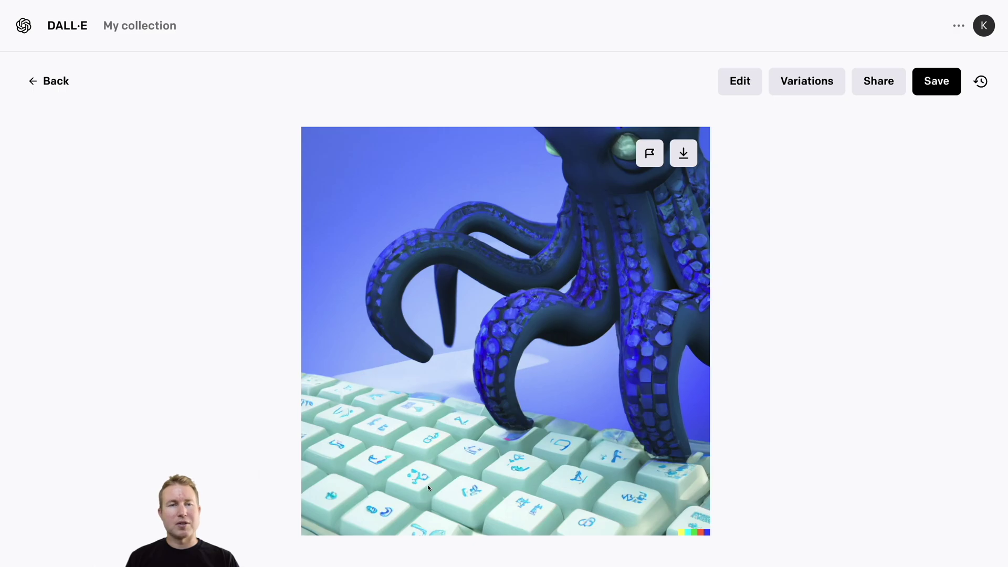
Step: Generate 'oil painting of an octopus driving a racecar' images and view the turquoise car painting
key("Right")
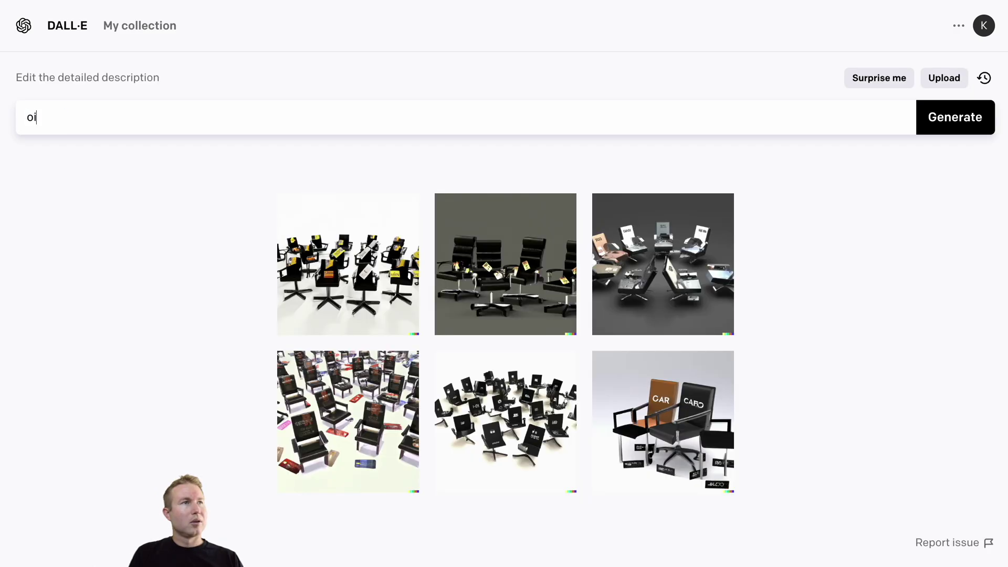
type("il painting of ")
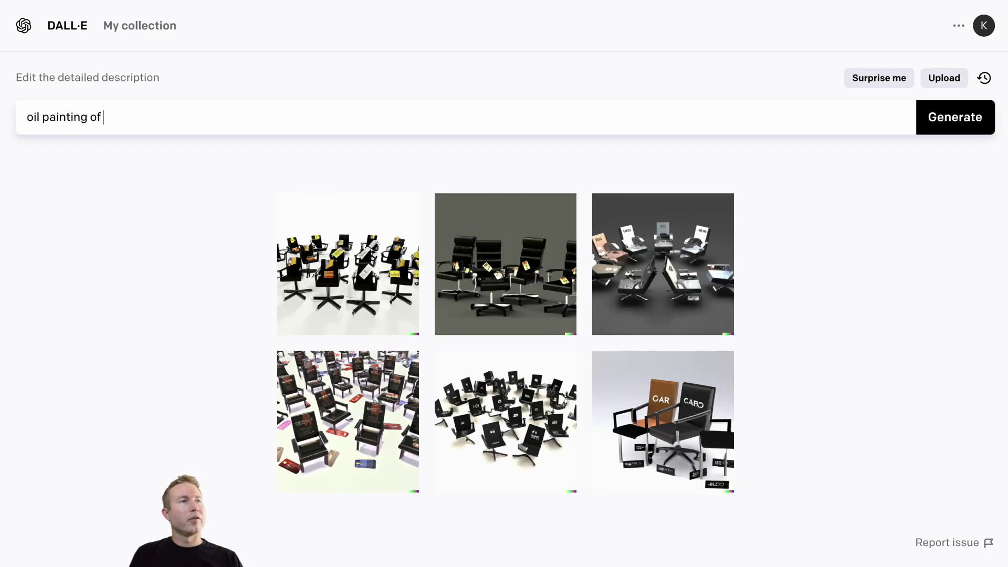
type("an octo")
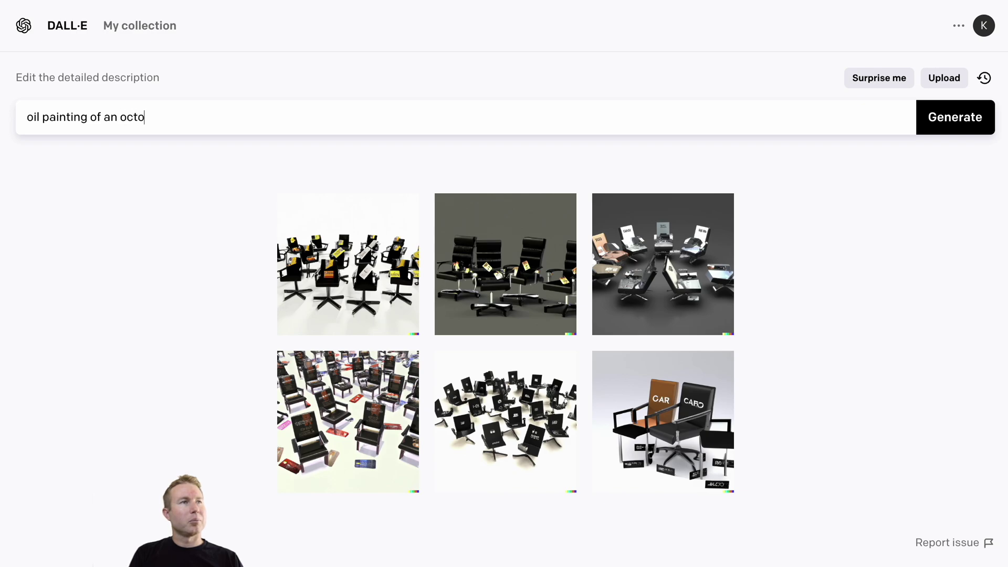
type("pus driving a race")
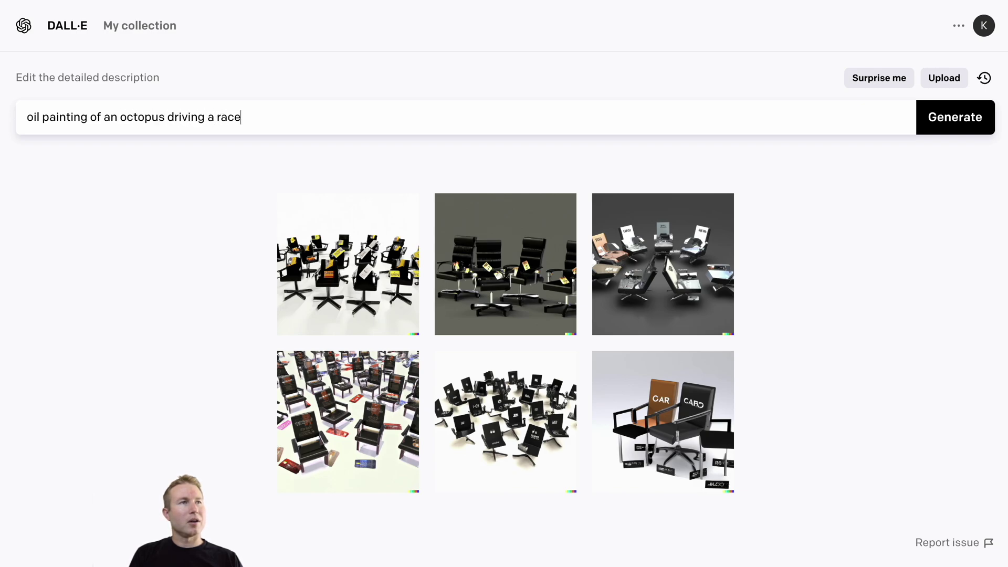
type("car")
key("Return")
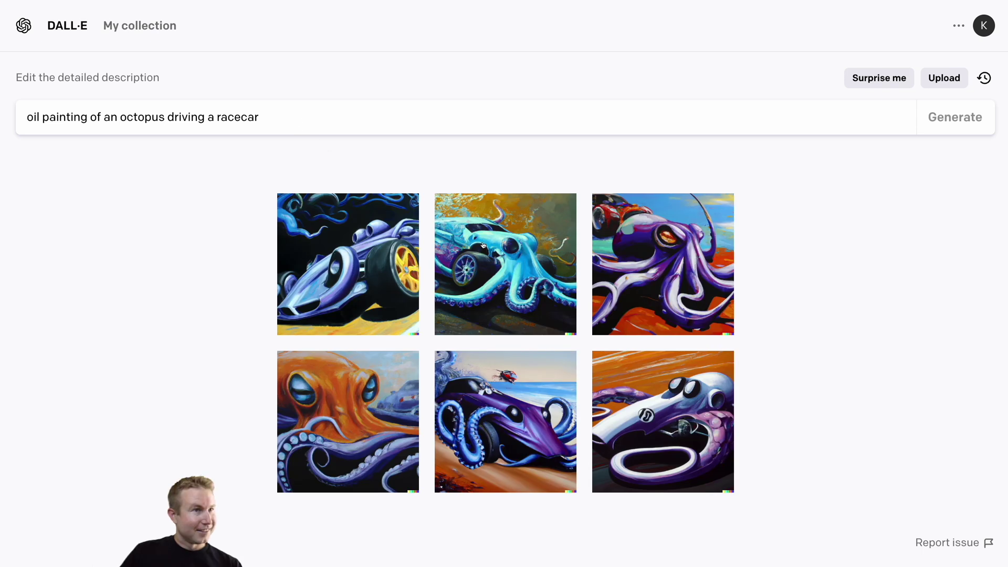
left_click(496, 250)
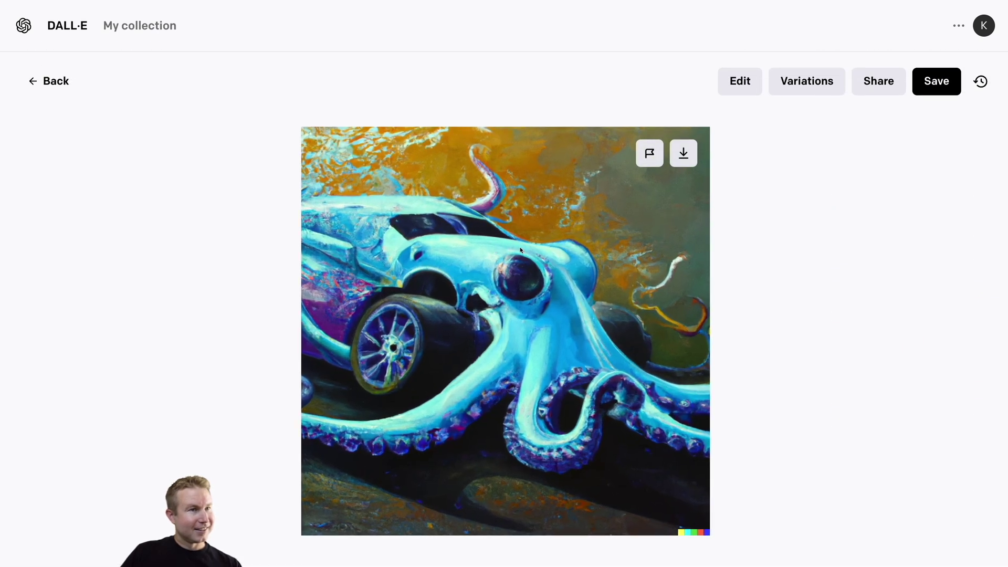
key("Escape")
Step: View the purple beach car, orange octopus and white racecar paintings up close
left_click(526, 368)
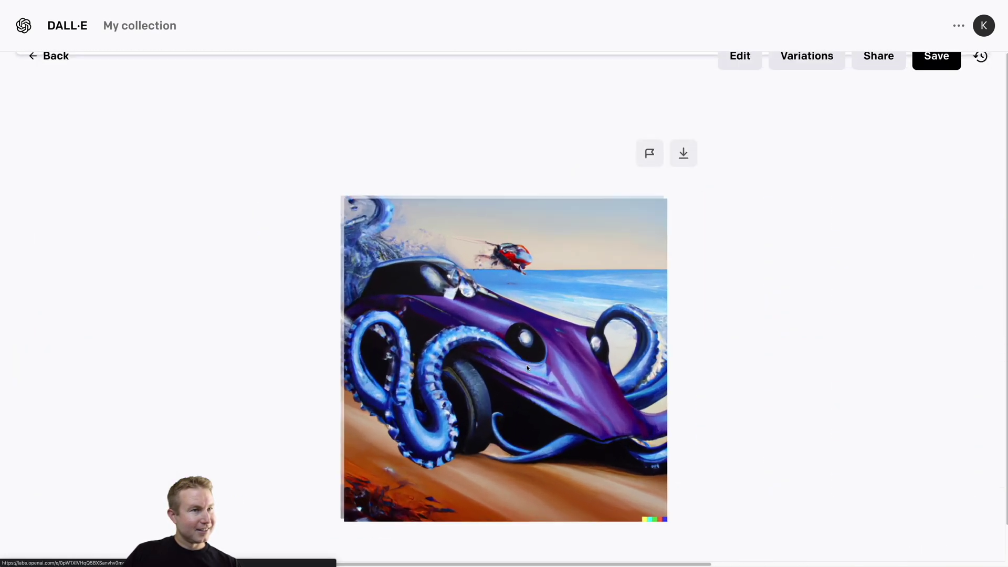
key("Escape")
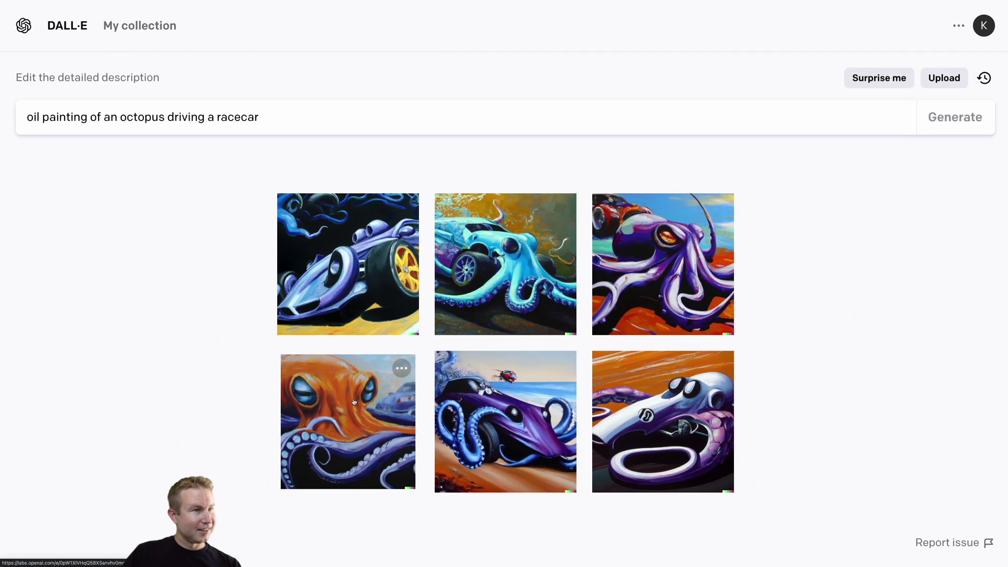
left_click(354, 401)
key("Escape")
left_click(619, 419)
key("Escape")
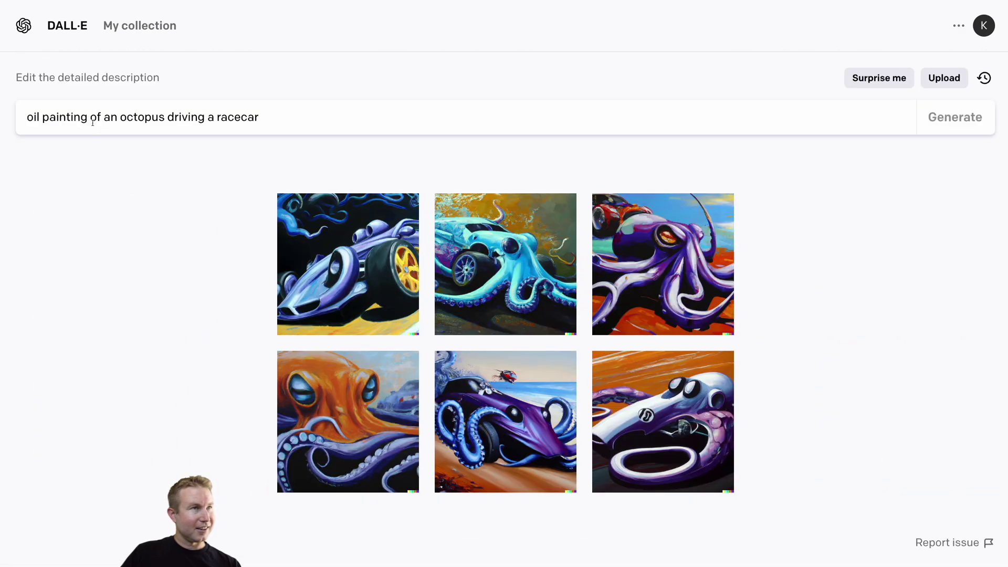
Step: Replace 'oil painting' with 'photo', view the blue racecar, then begin the space octopus nebula prompt
left_click_drag(86, 119, 27, 117)
type("photo")
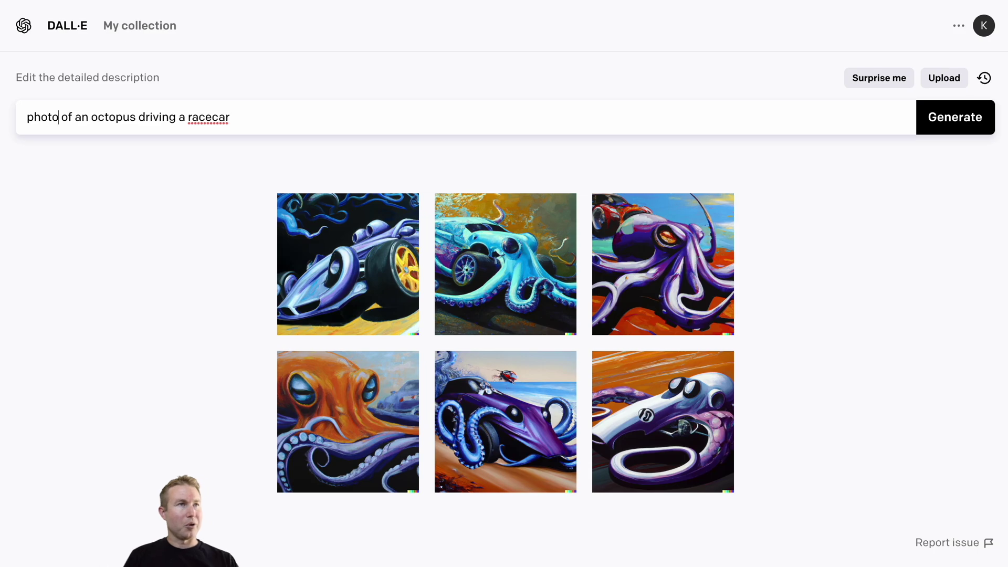
left_click(357, 236)
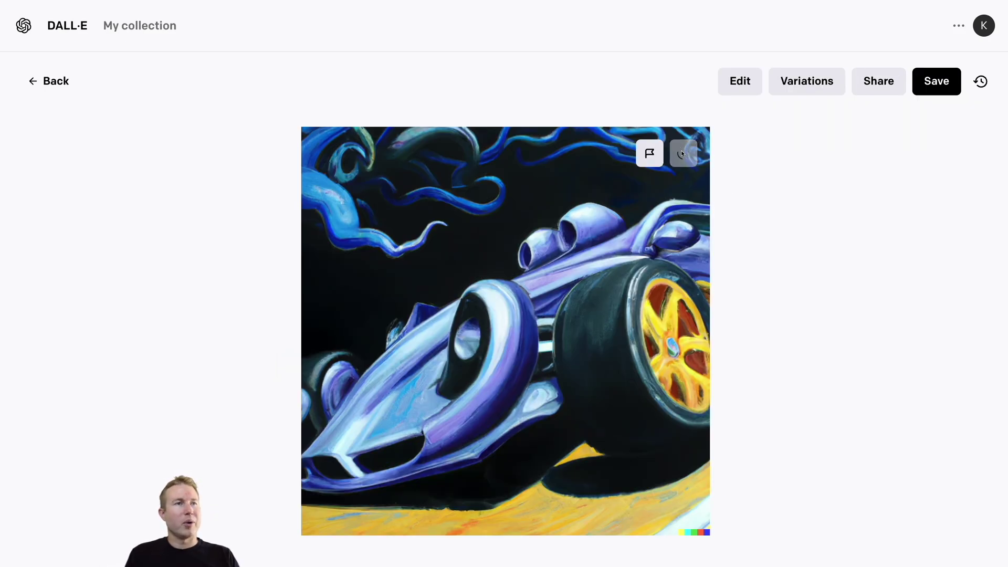
key("Escape")
type("oil pai")
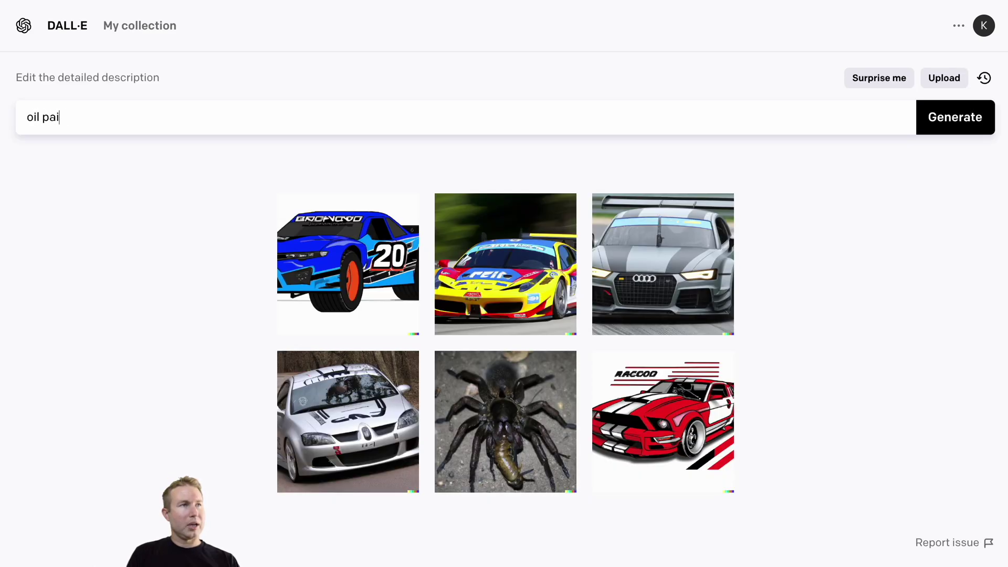
type("nting of a spac")
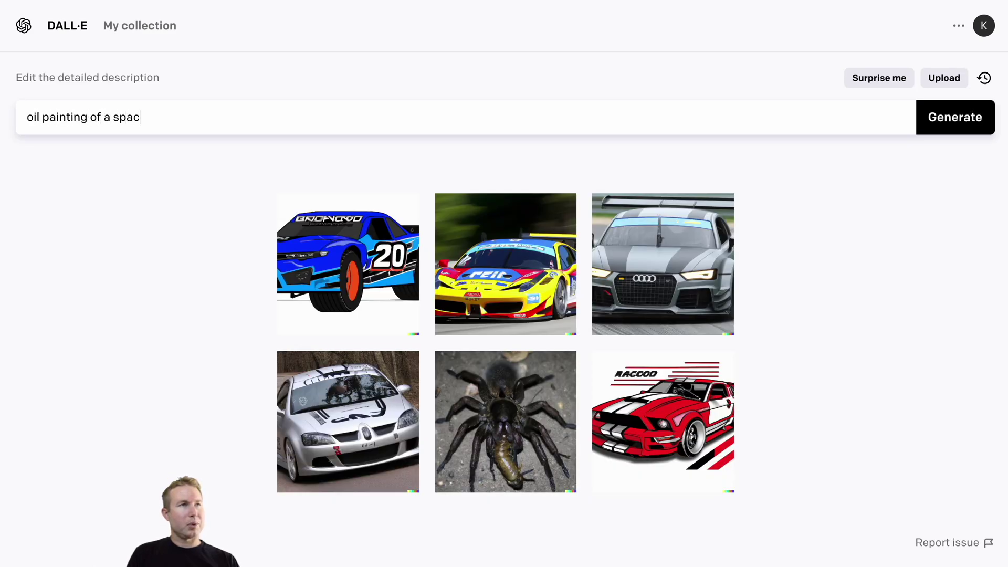
type("e octopus d")
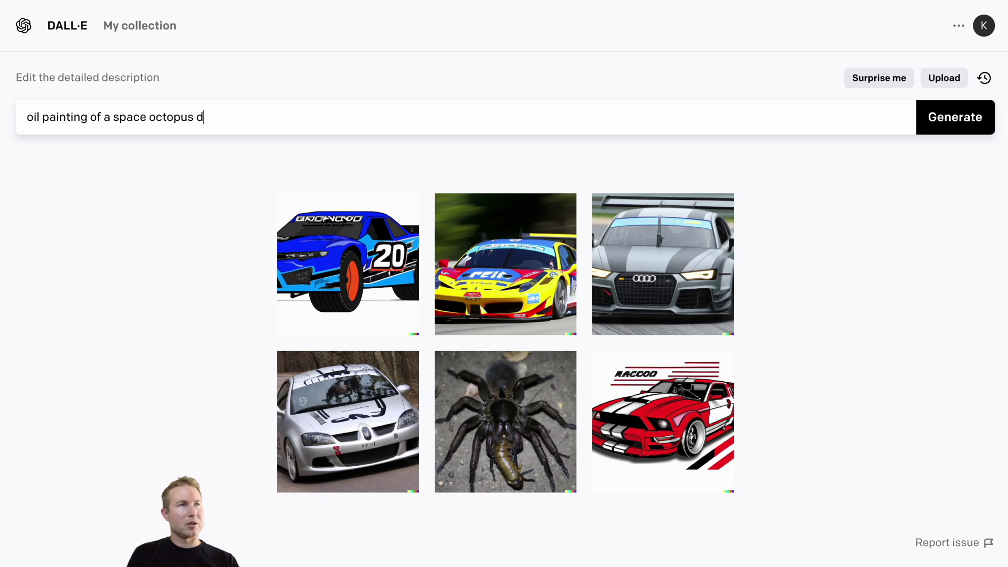
type("eplicted as a ne")
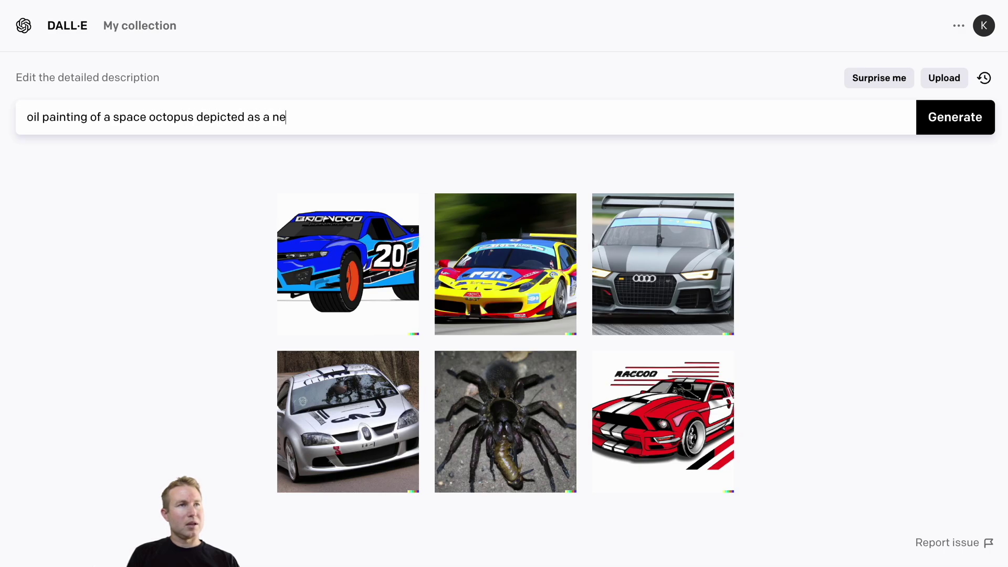
type("bula expo")
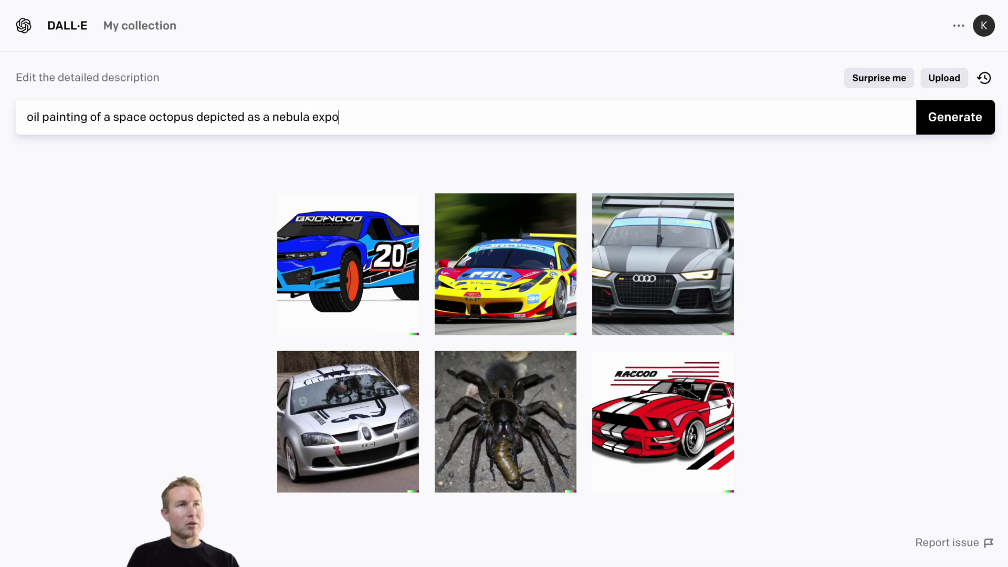
Step: Complete 'oil painting of a space octopus depicted as a nebula explosion', generate, and view the first painting
key("BackSpace")
type("losion")
key("Return")
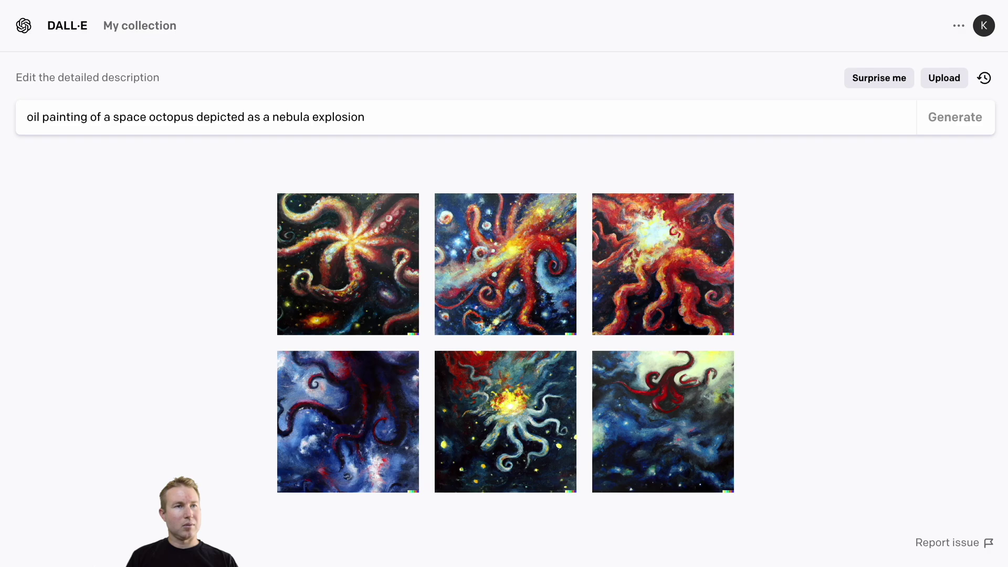
left_click(331, 276)
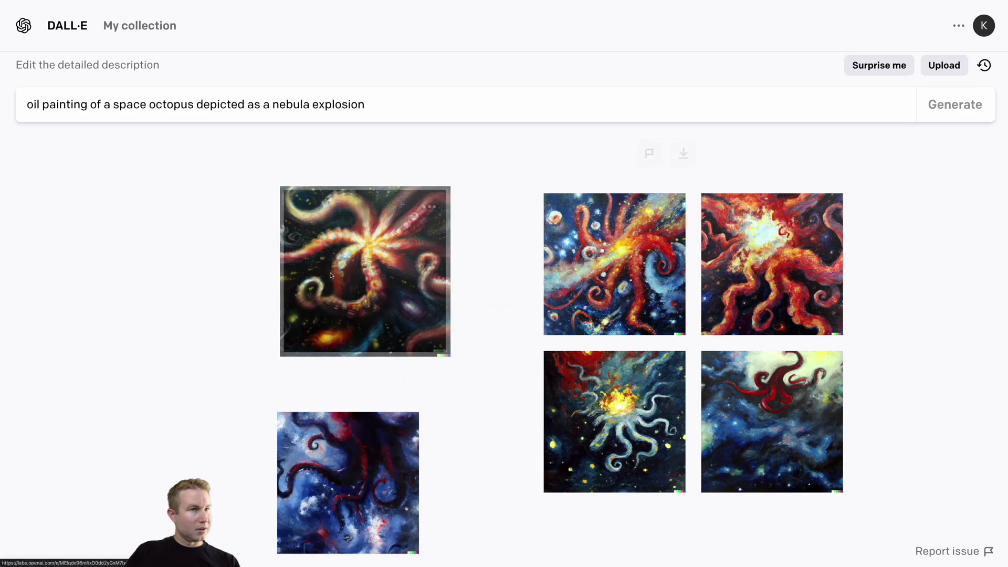
key("Escape")
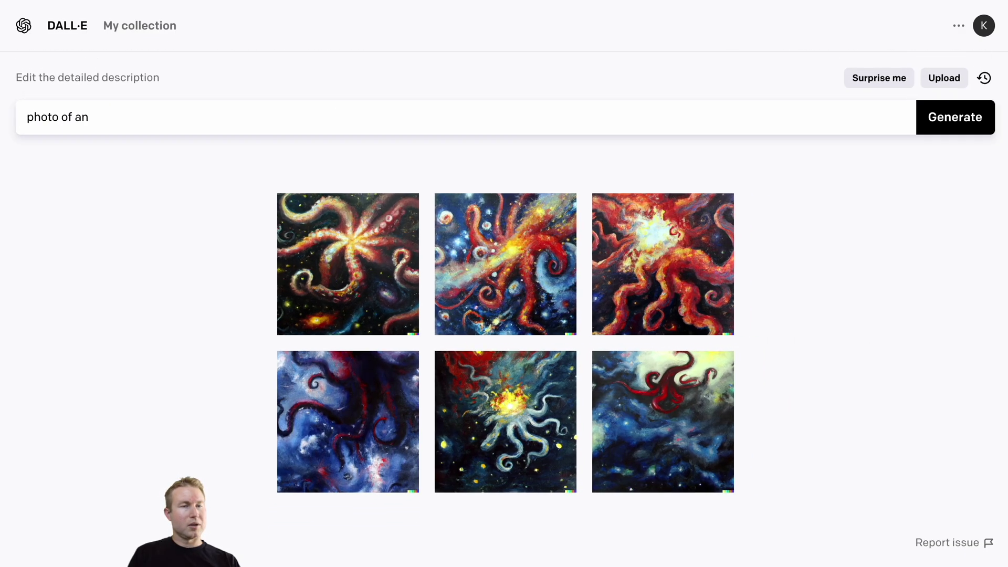
Step: Replace the prompt with '3d rendering of a cat riding on top of a racecar' and generate
key("ctrl+a")
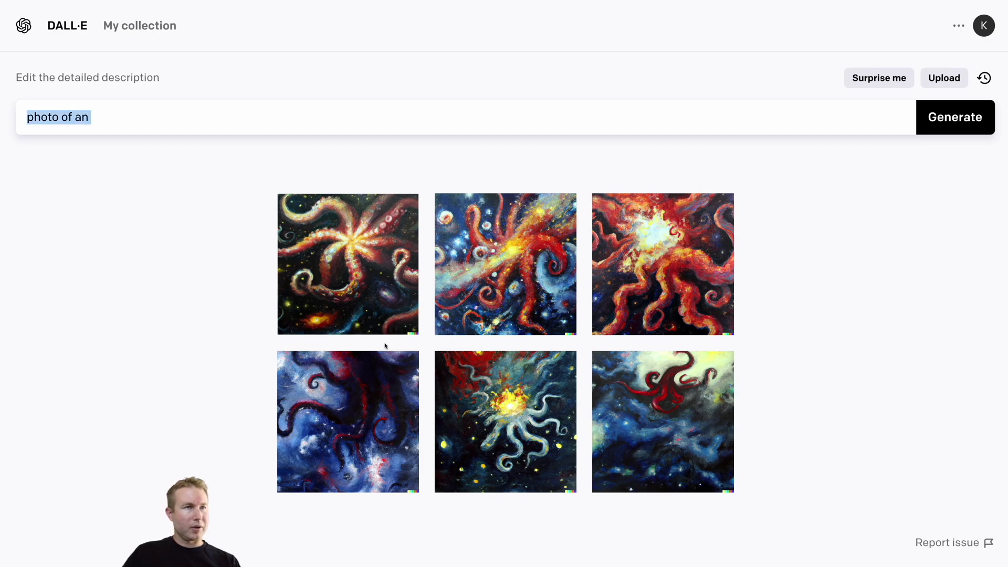
mouse_move(412, 367)
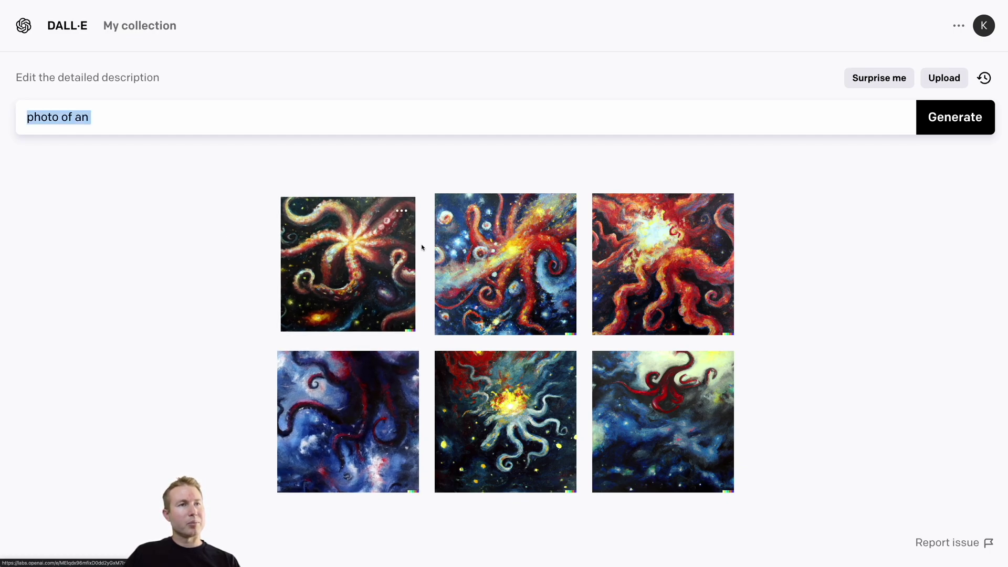
type("3d rendering")
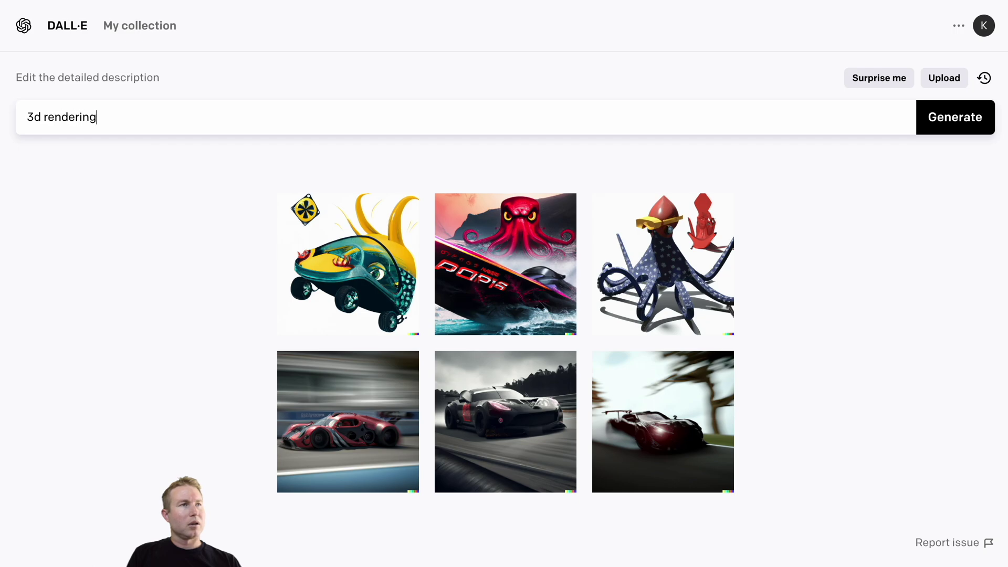
type(" of a ca")
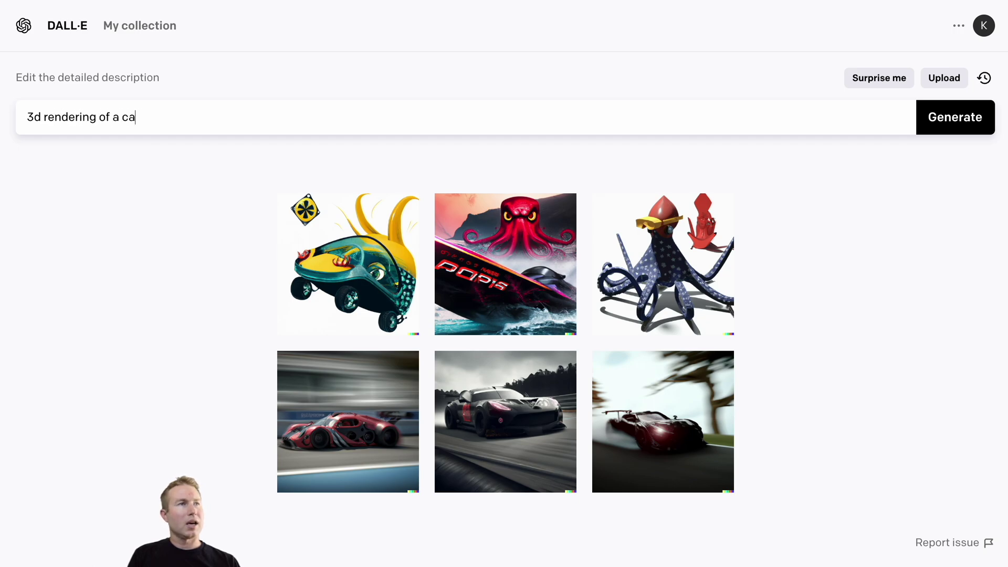
type("t riding on top")
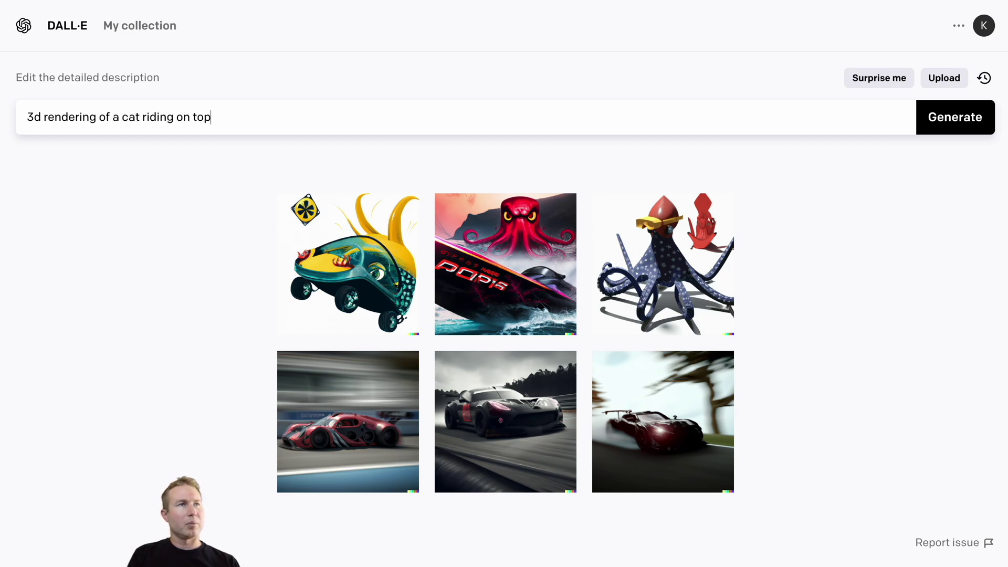
type(" of a racecar")
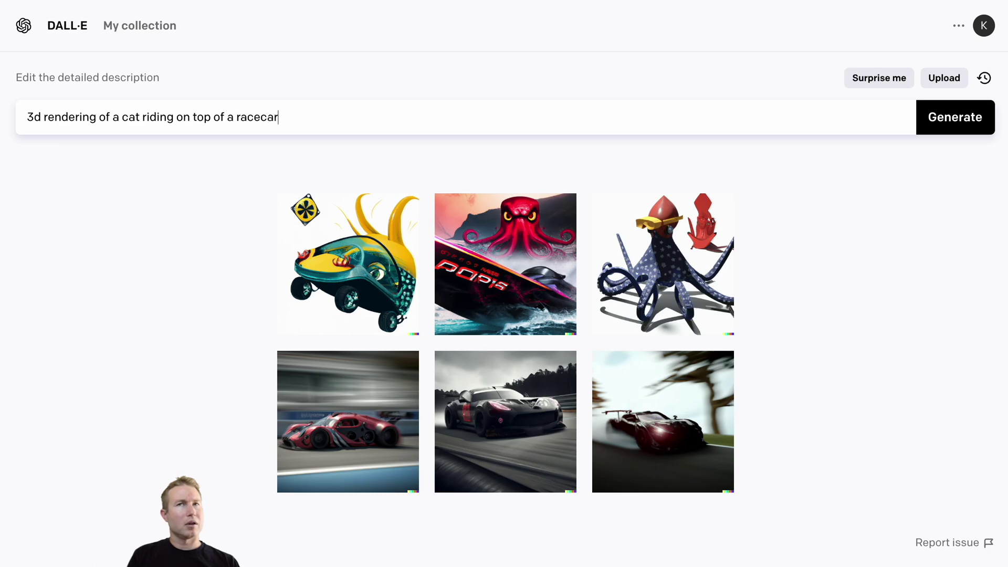
key("Return")
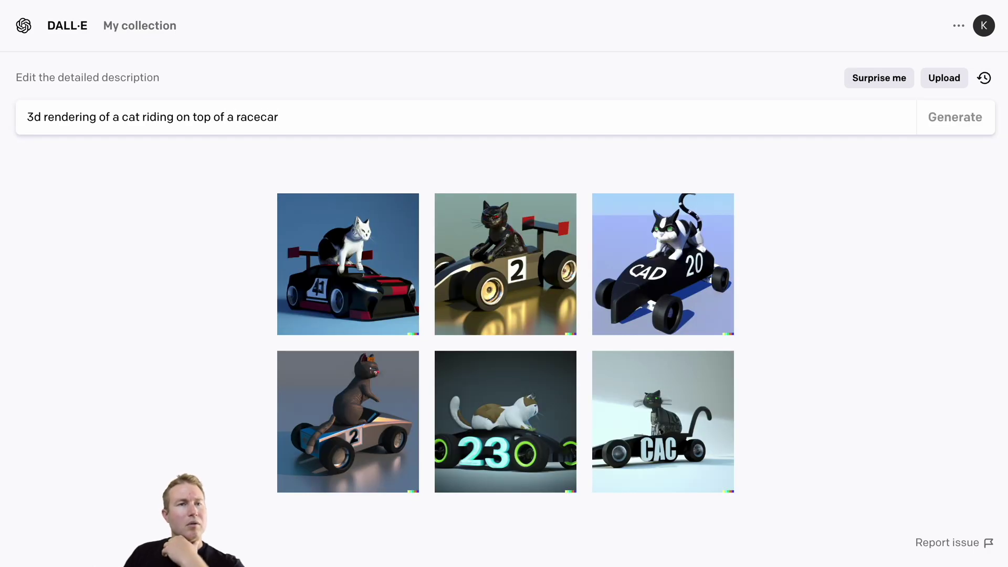
Step: Enlarge the first two racecar results, then open the CAD 20 racecar image
left_click(370, 233)
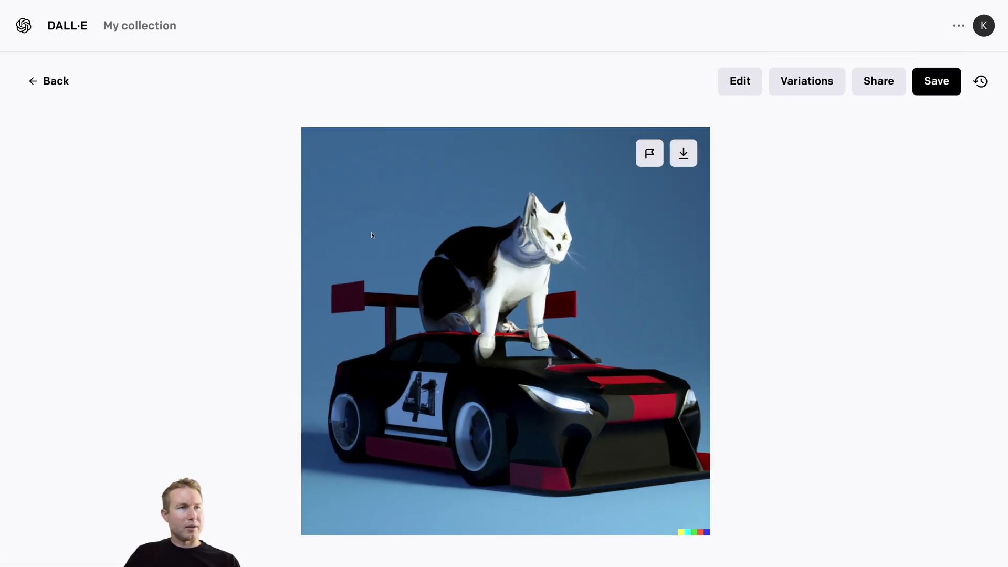
key("Escape")
left_click(463, 250)
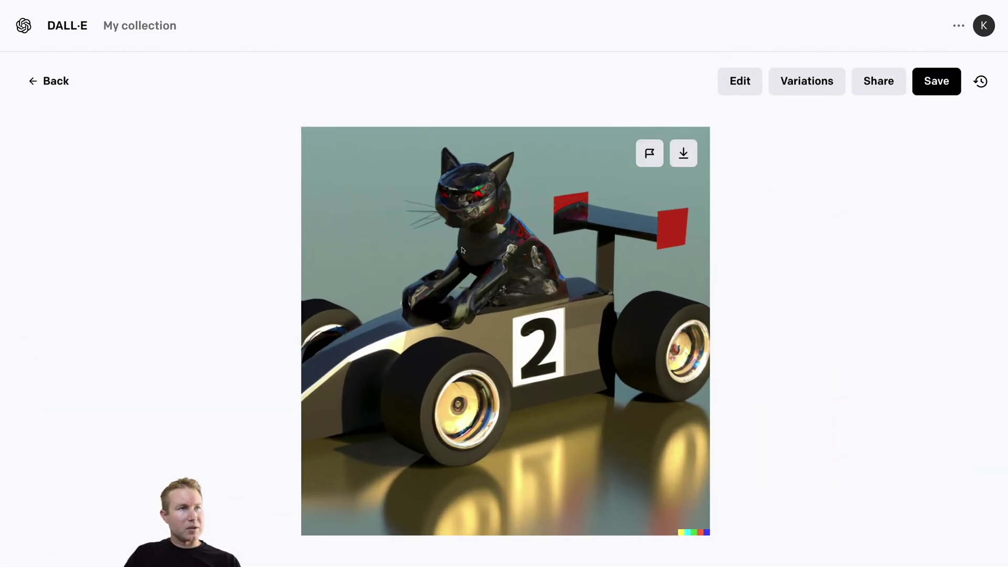
key("Escape")
left_click(686, 276)
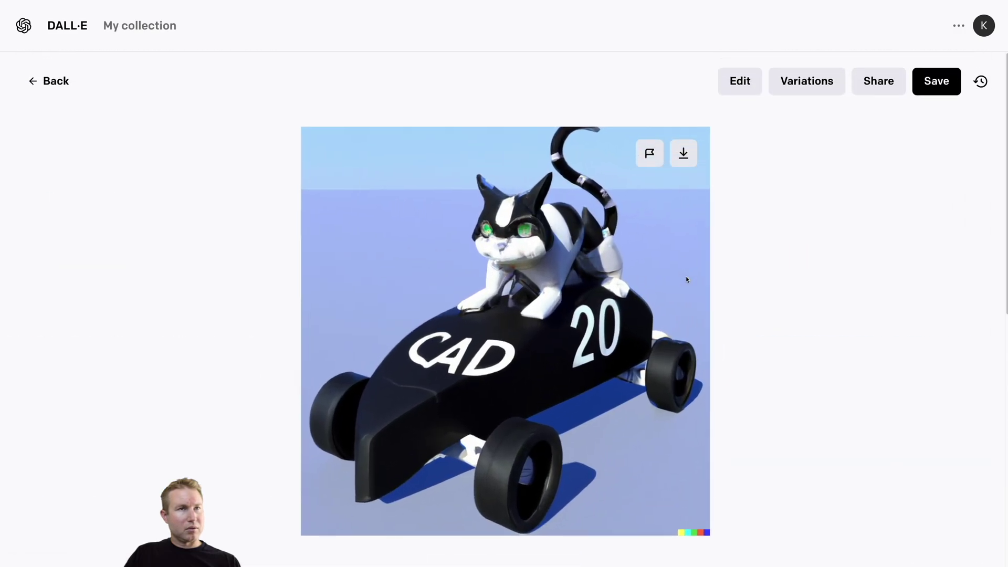
Step: Generate 'salvador dali style painting of melting clocks' and enlarge the first and Syid Daws results
type("sal")
type("vado")
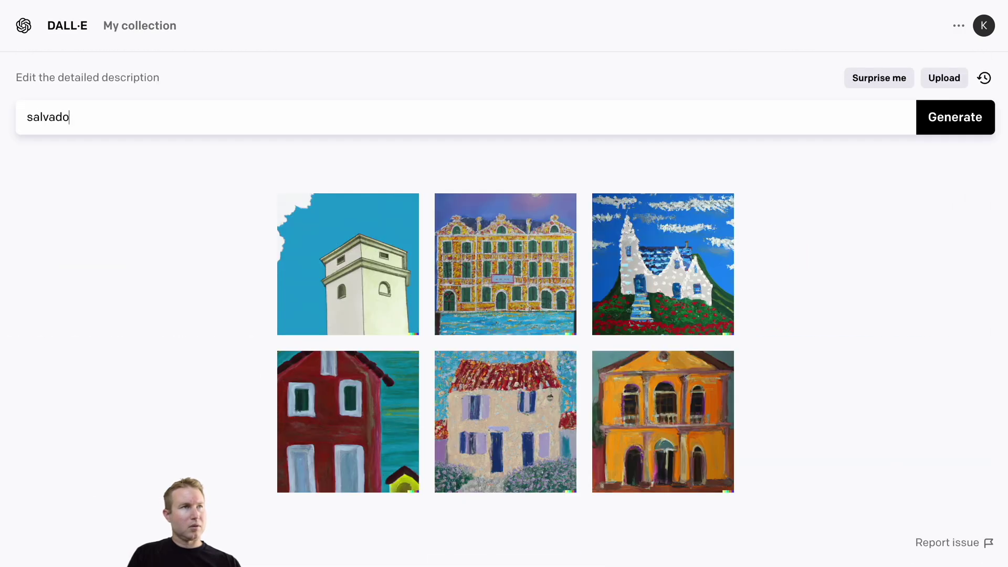
type("r dali style paint")
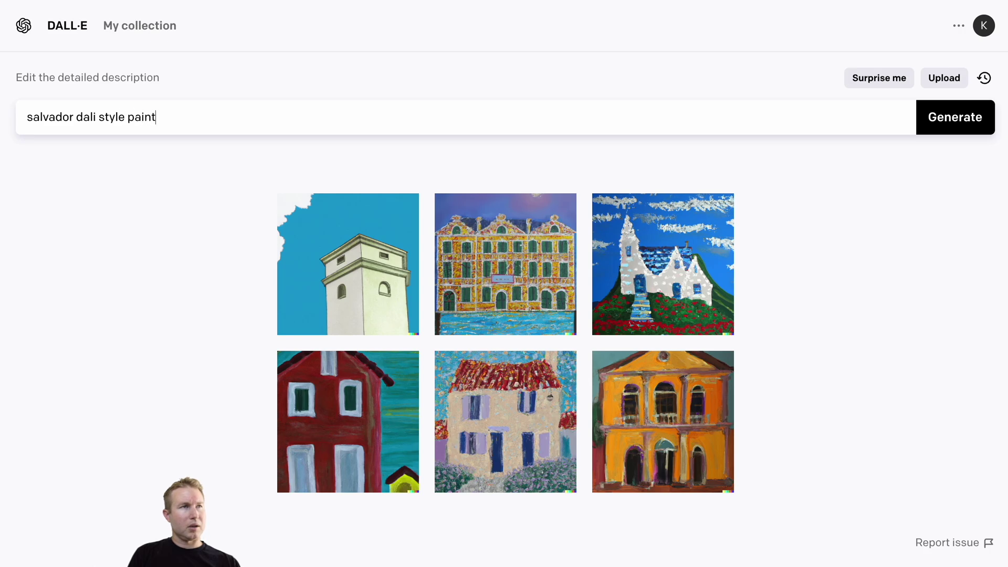
type("ing of melting clocks")
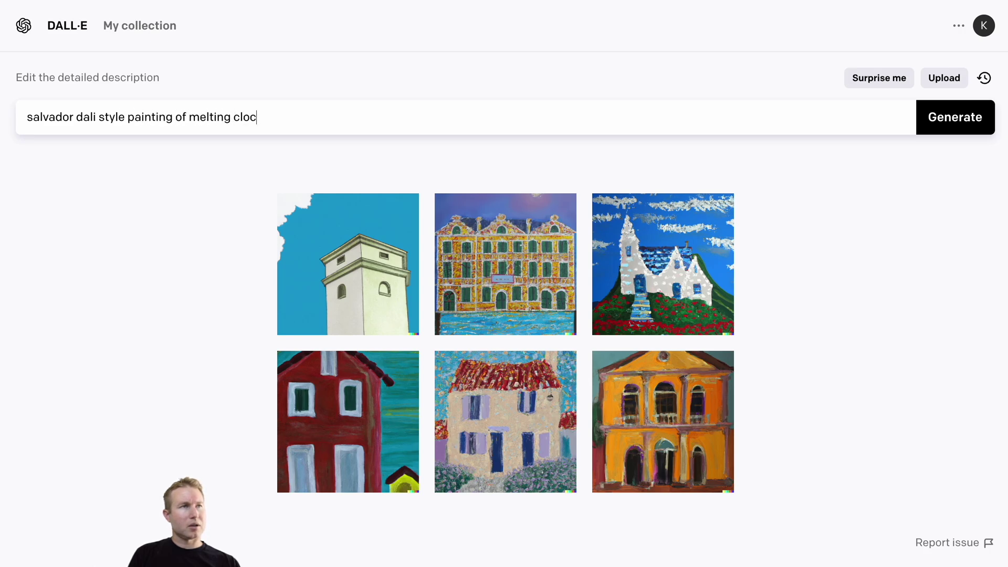
key("Return")
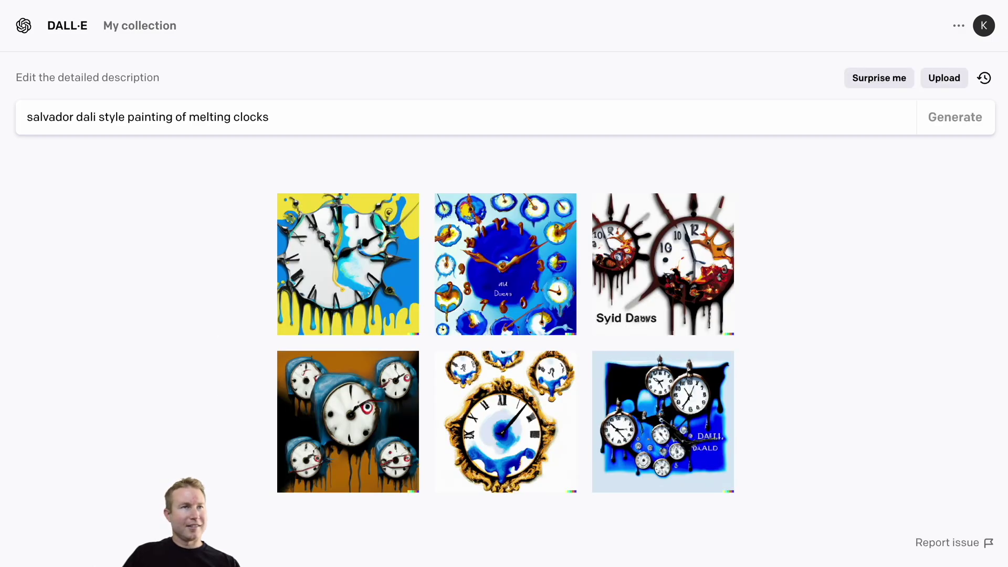
left_click(301, 256)
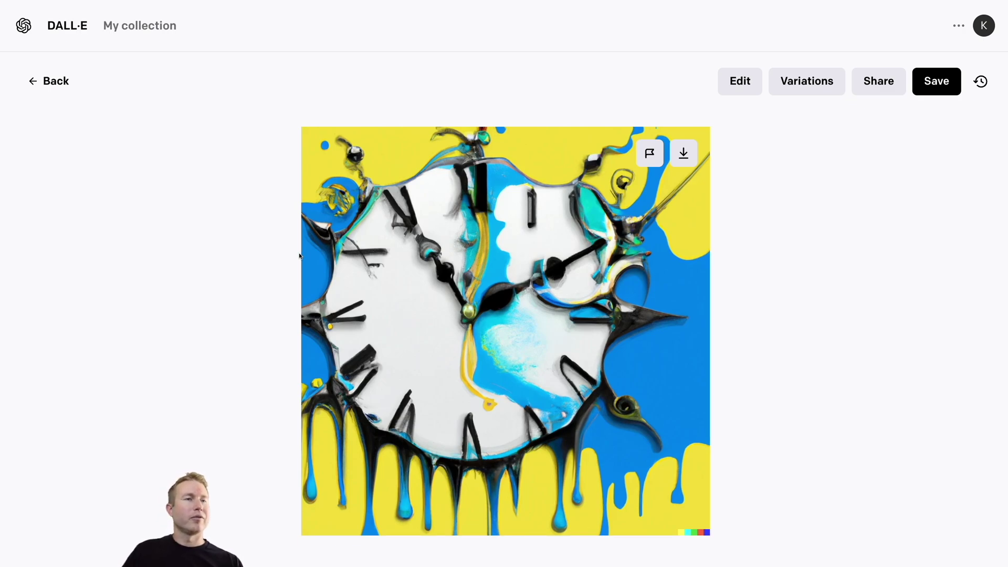
left_click(299, 255)
left_click(687, 245)
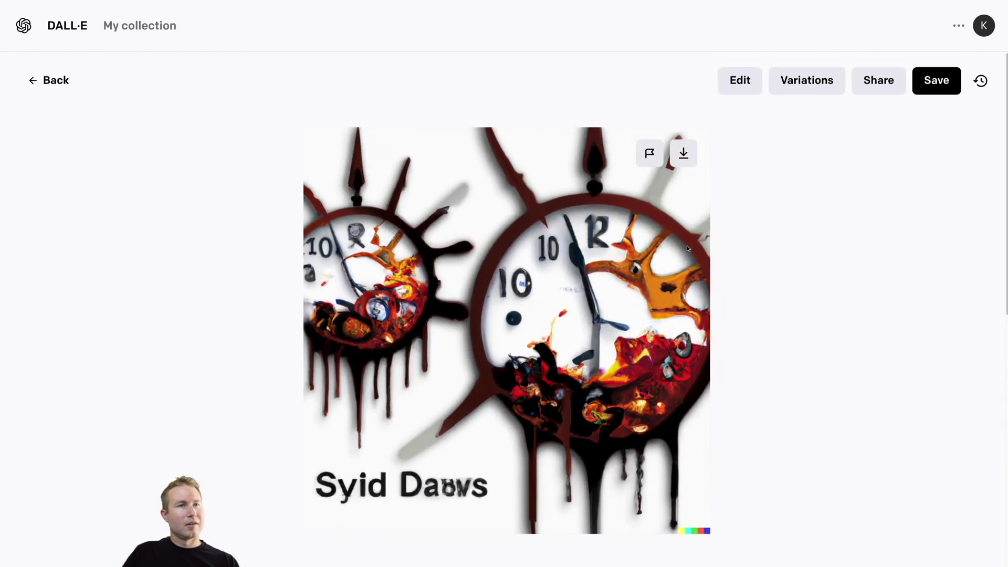
key("Escape")
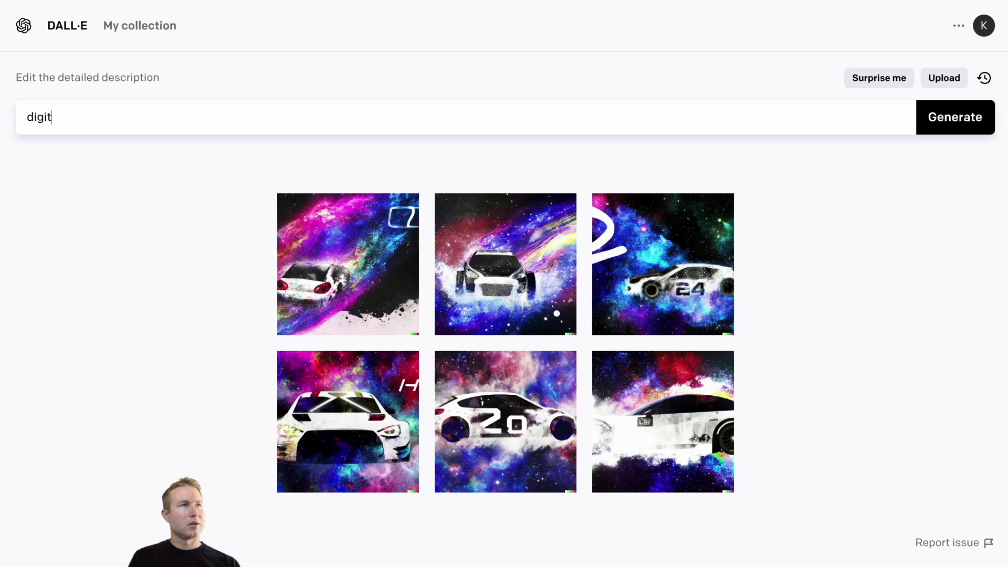
Step: Generate 'digital art of a beautiful beach on a different planet with many stars in the sky' and view the rocky and orange-planet results
type("al art of a bea")
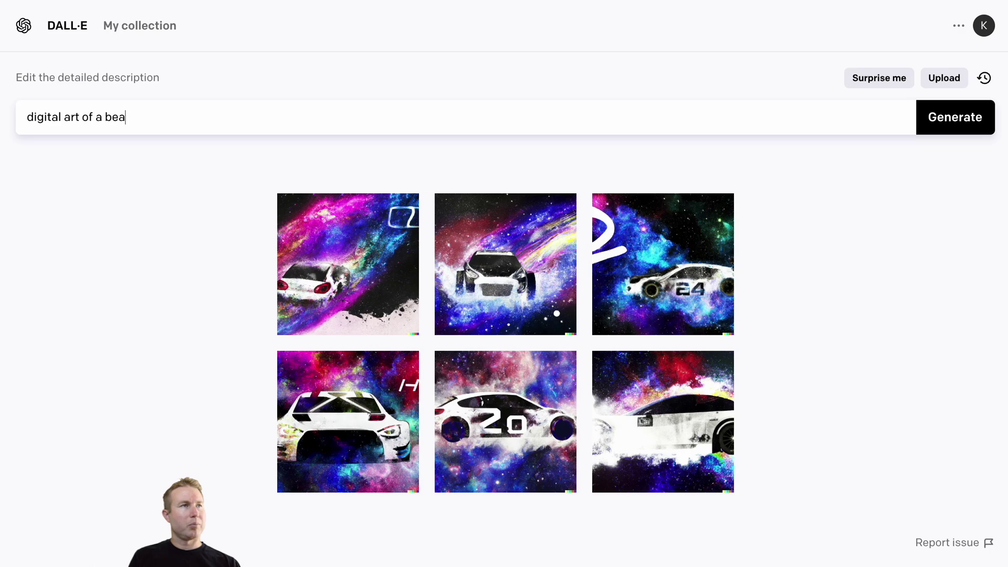
type("utiful beach ")
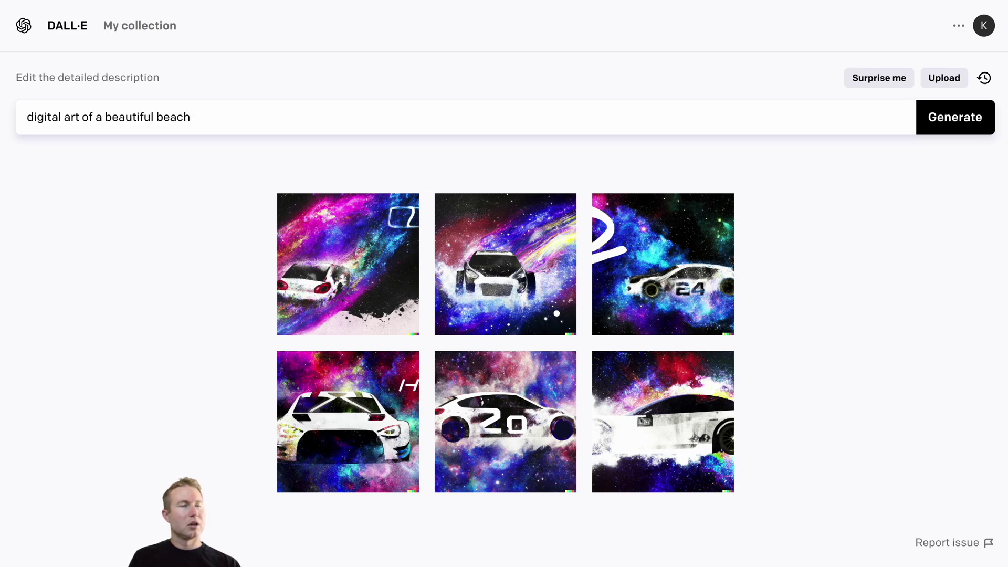
type("on a different planet ")
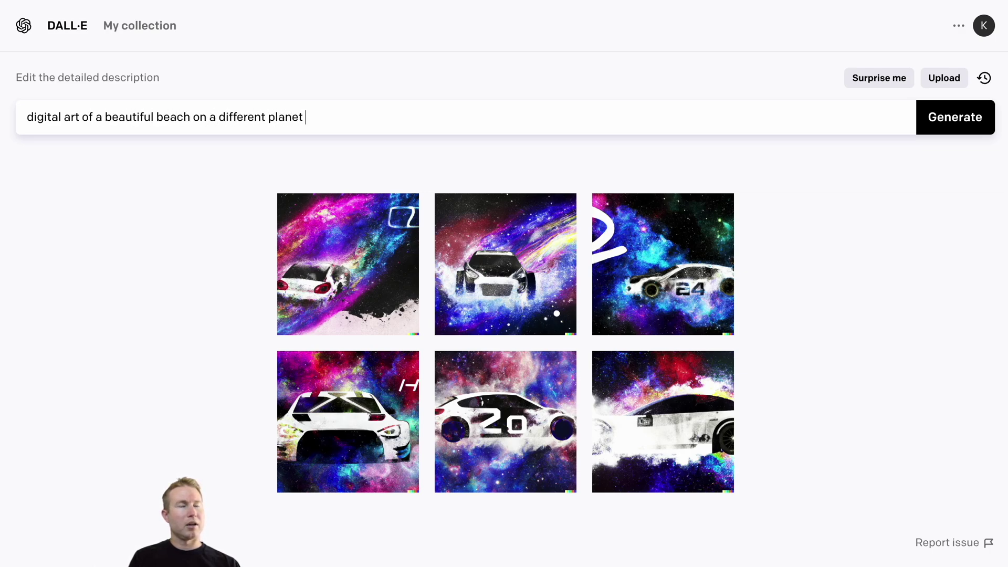
type("with many stars ")
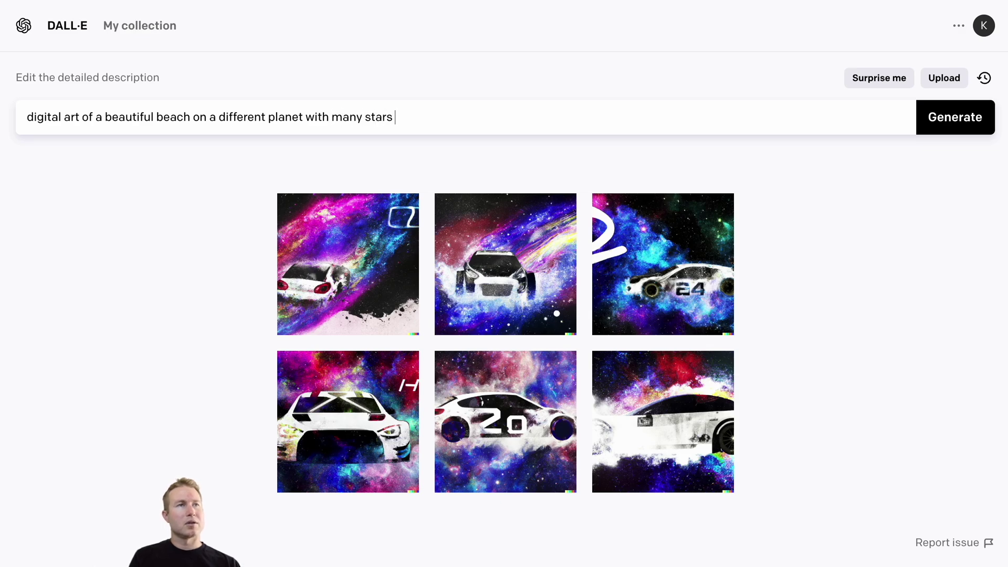
type("in the sky")
key("Return")
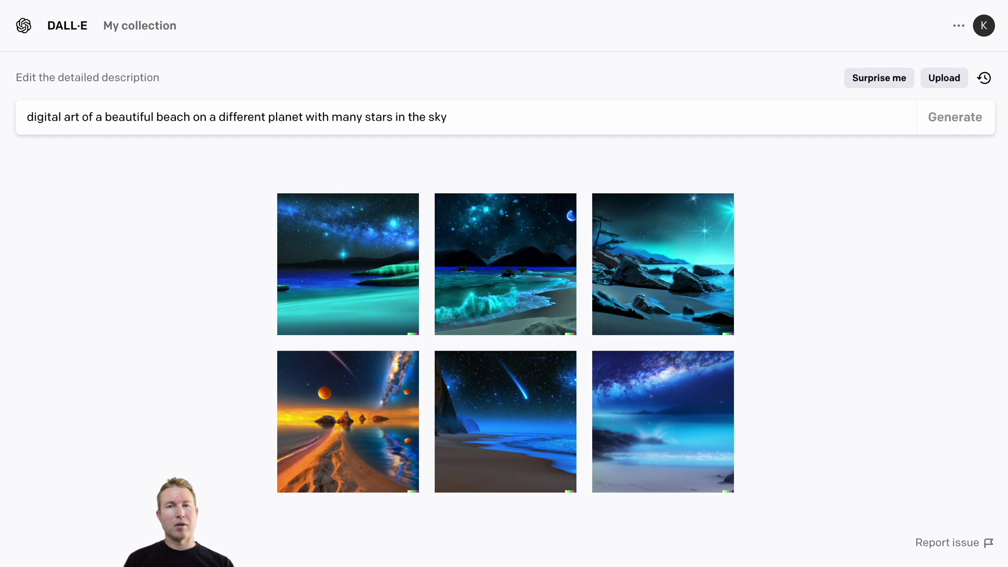
left_click(622, 248)
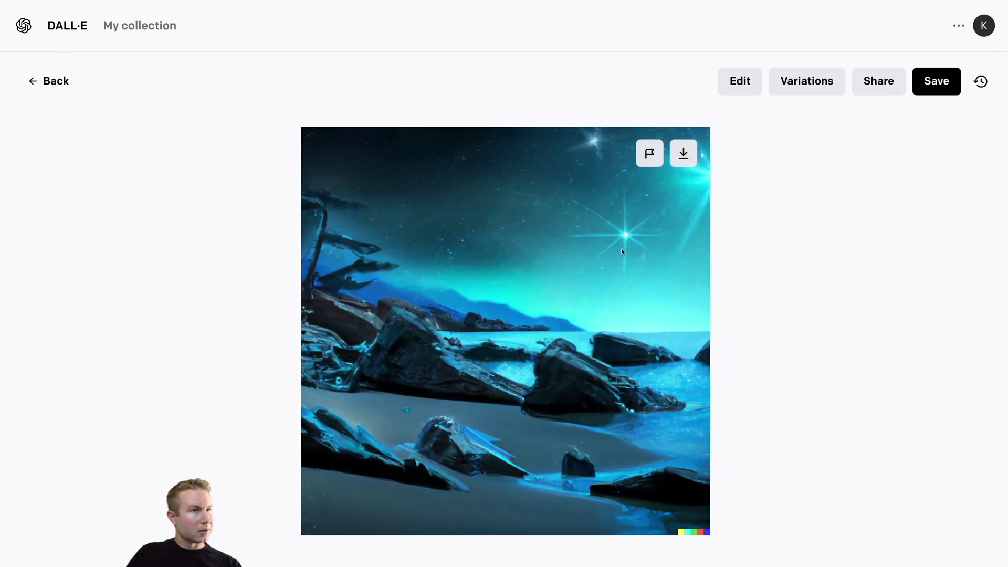
key("Escape")
left_click(314, 402)
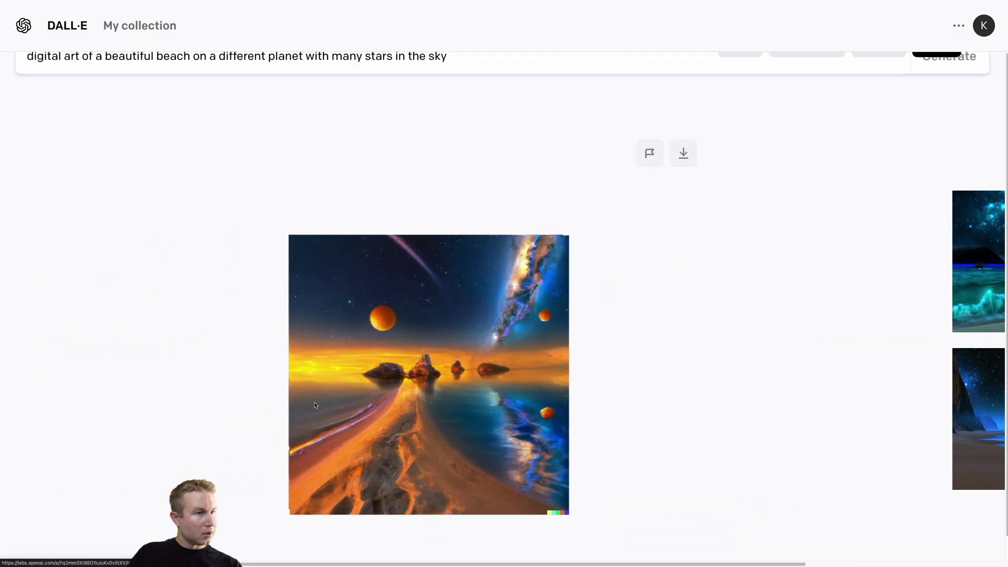
key("Escape")
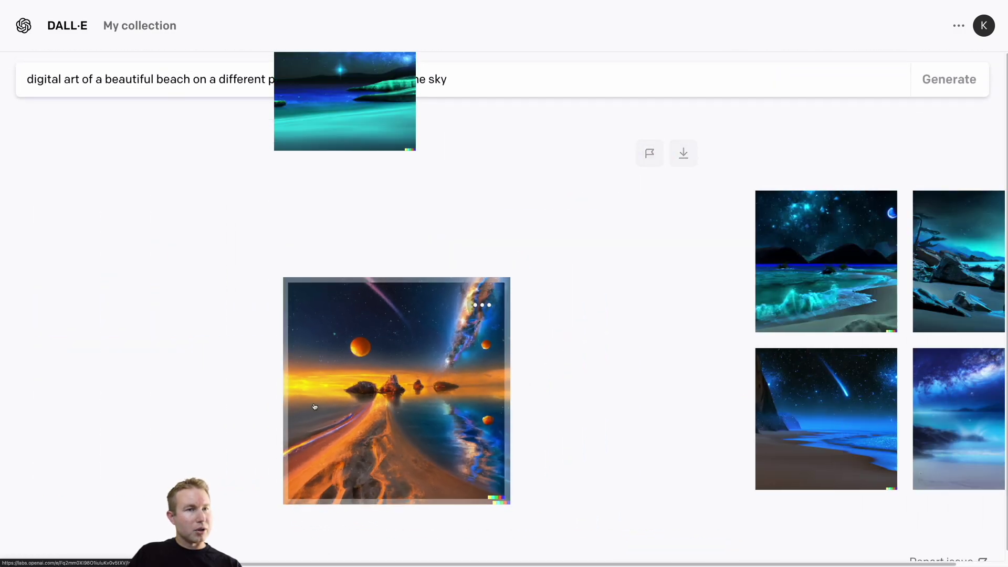
Step: Browse the blue comet, galaxy-over-sea and moonlit glowing-wave beach images up close
left_click(481, 453)
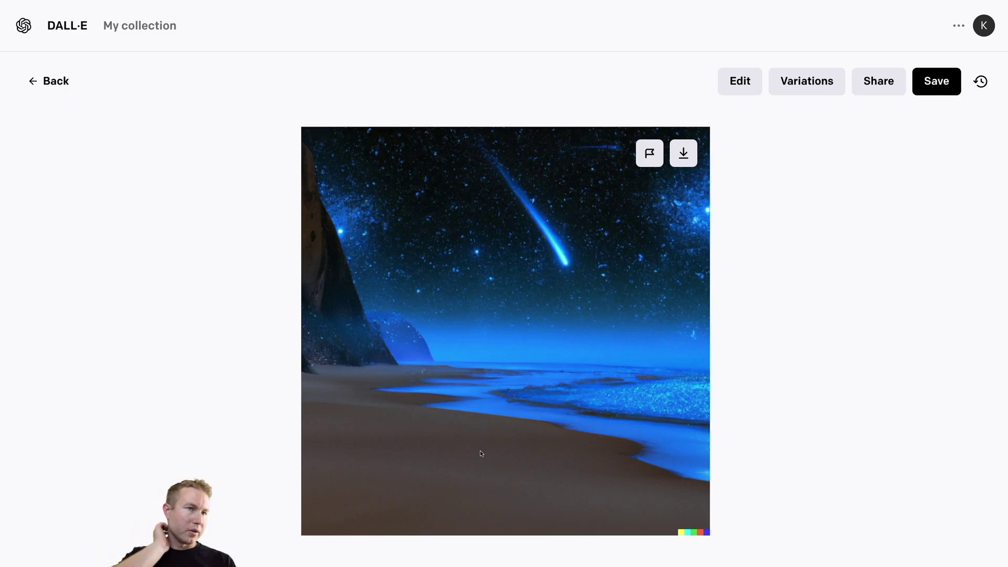
key("Right")
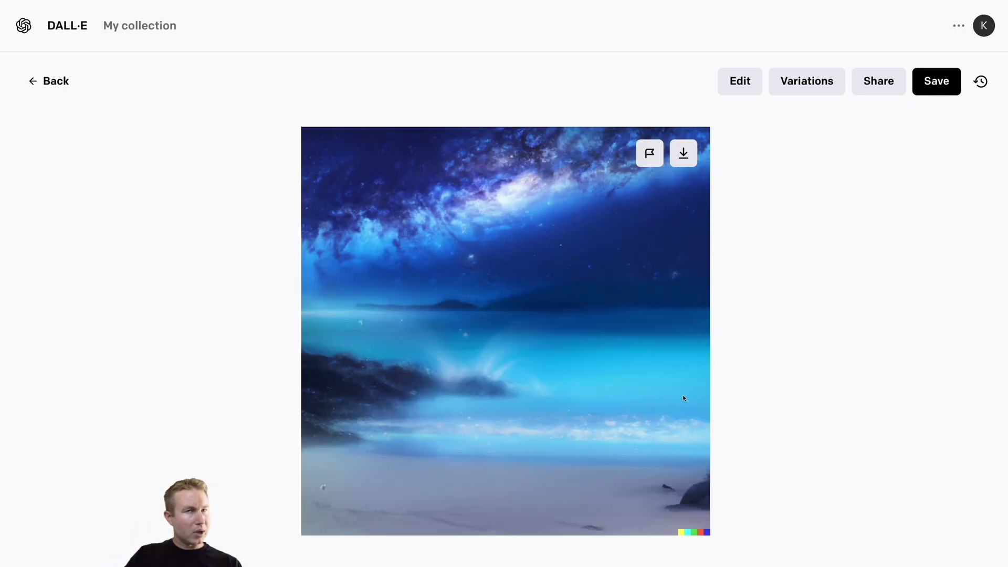
key("Escape")
left_click(523, 249)
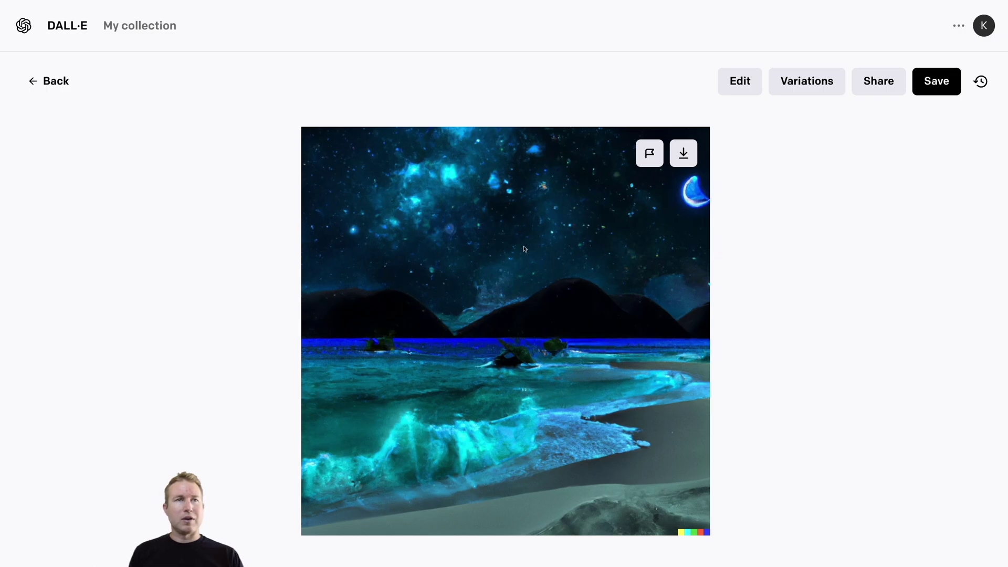
key("Escape")
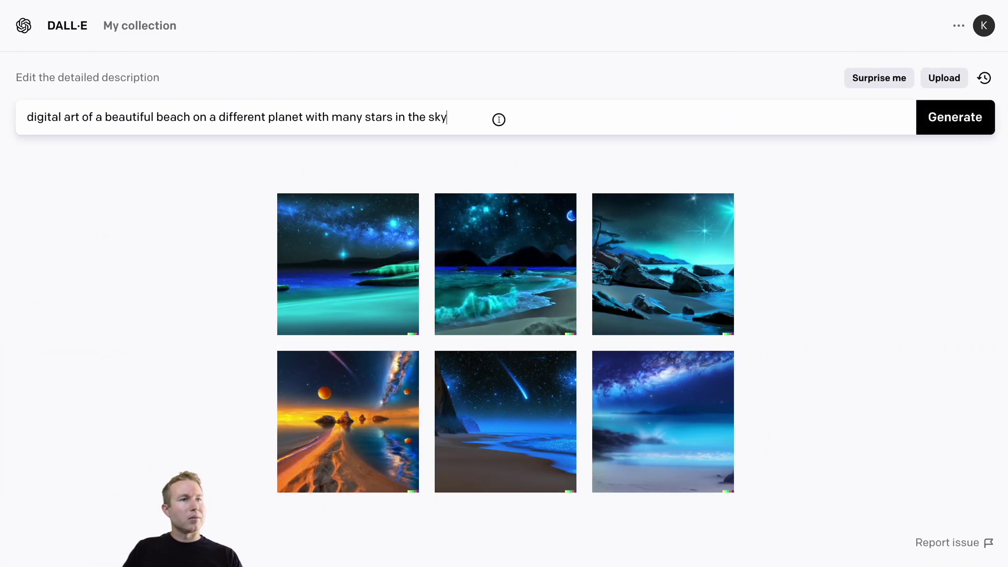
Step: Replace the prompt with 'isometric 3d rendering of a cyberpunk house' and generate
left_click_drag(474, 116, 33, 106)
key("BackSpace")
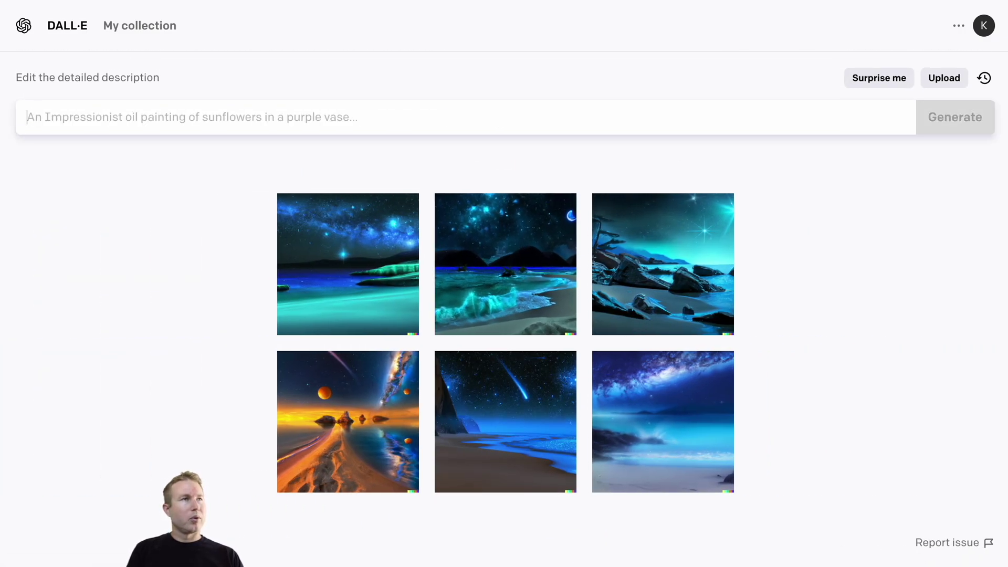
type("isometric 3")
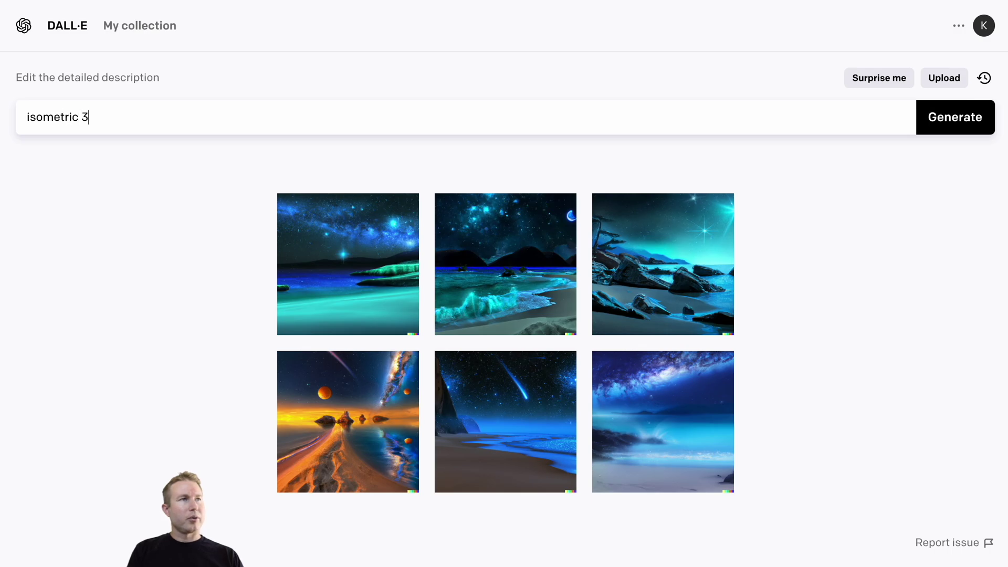
type("d rendering of a cyberpunk")
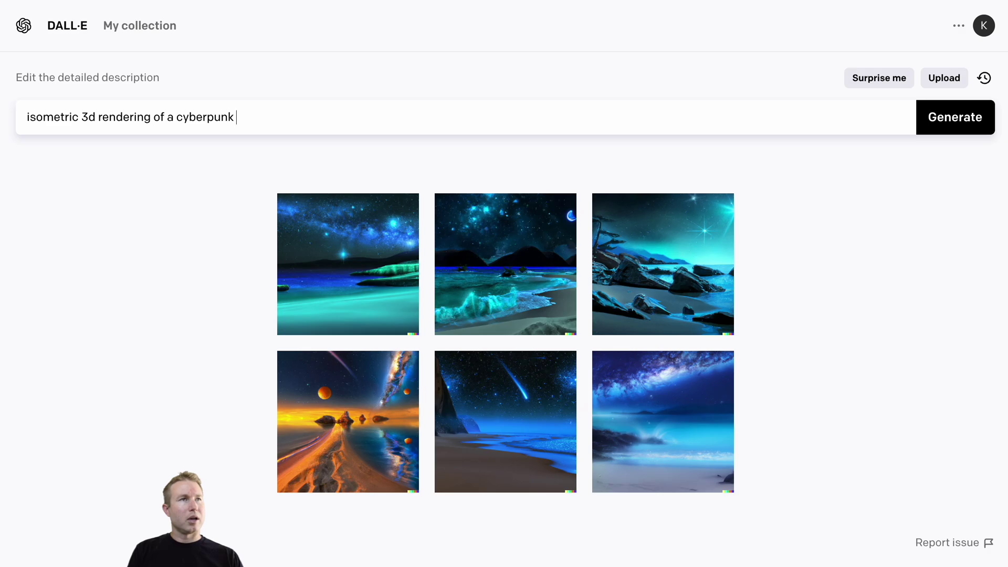
type(" house")
key("Return")
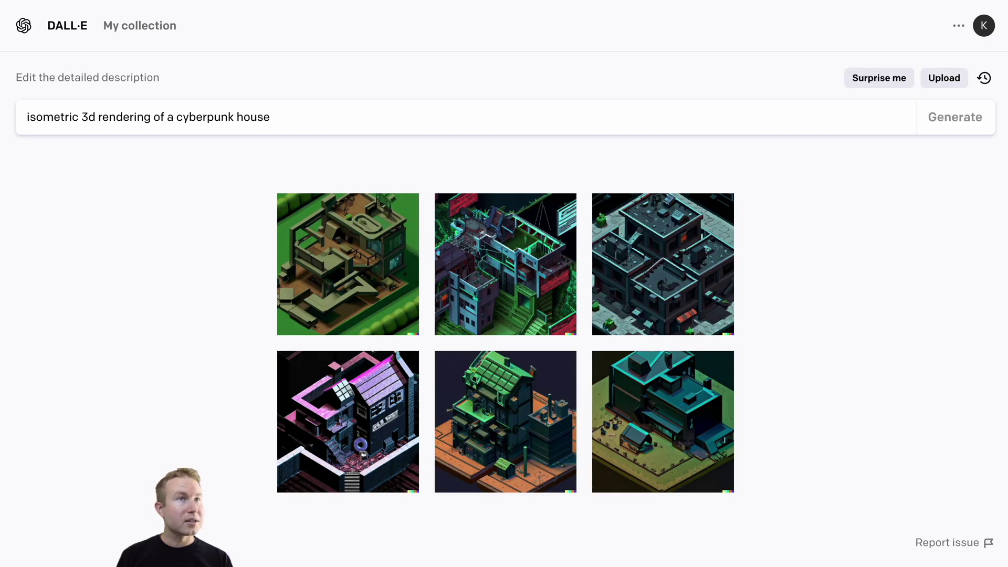
Step: Inspect the cyberpunk houses up close: the second, teal sixth, pink and green ones
left_click(482, 262)
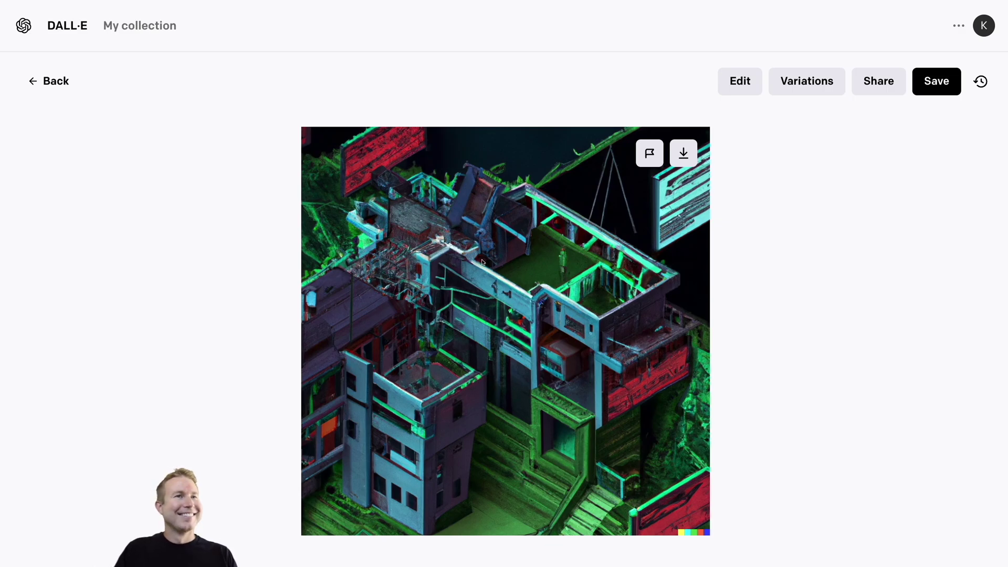
key("Left")
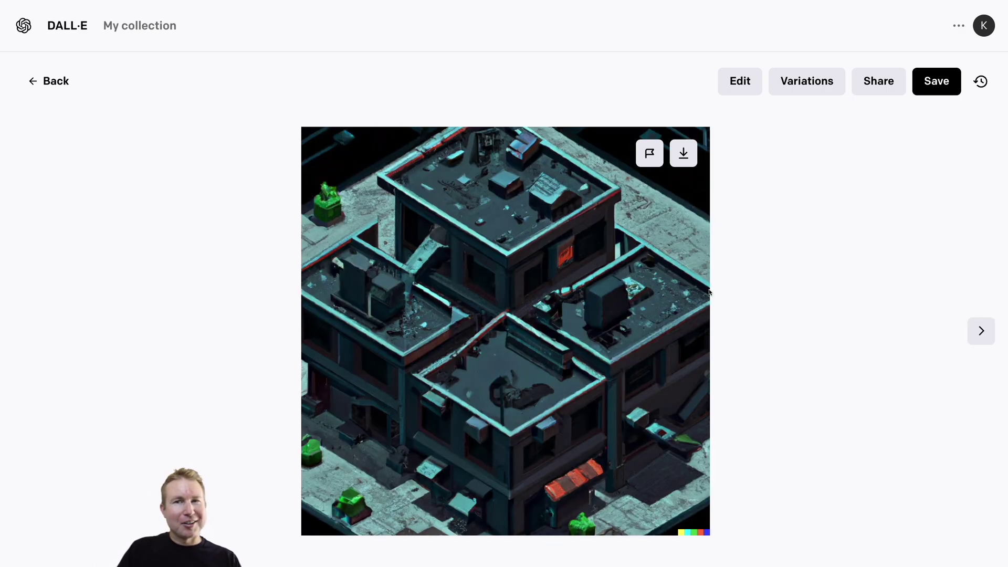
key("Escape")
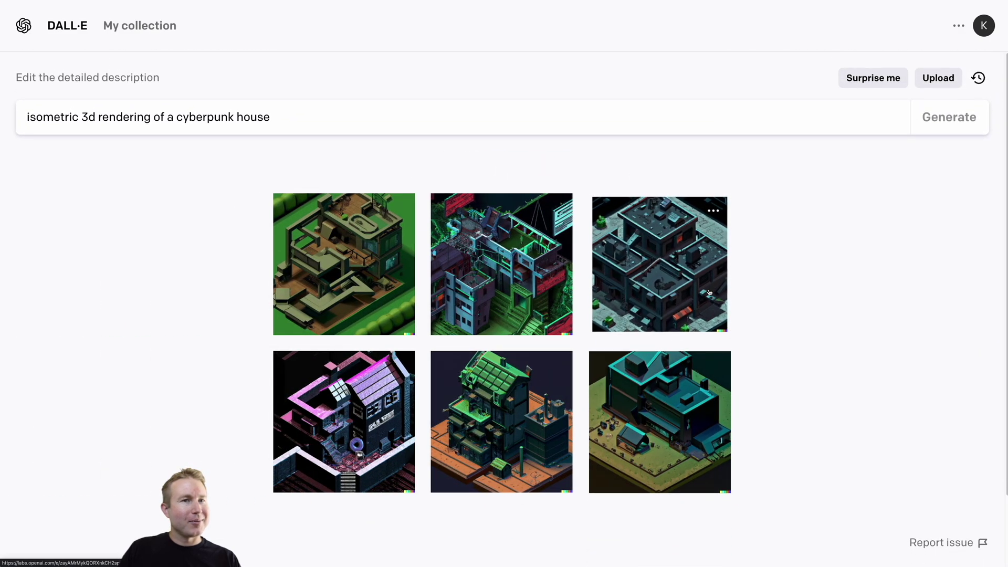
left_click(693, 405)
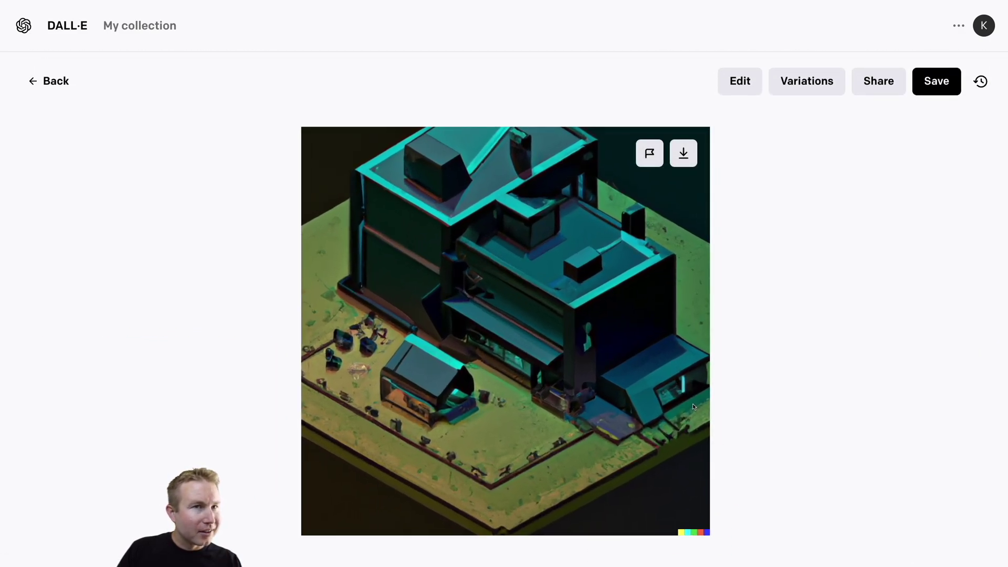
key("Escape")
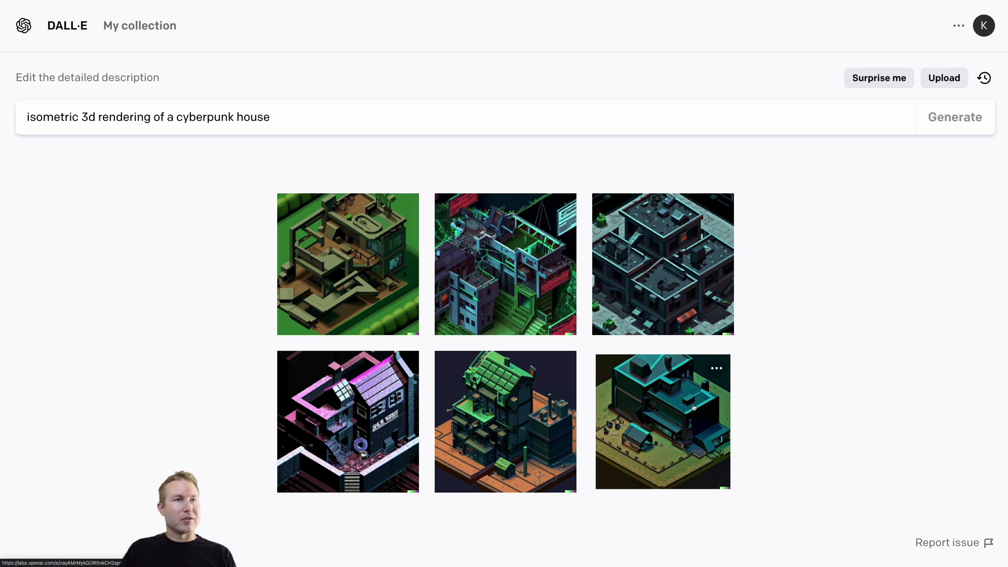
left_click(354, 422)
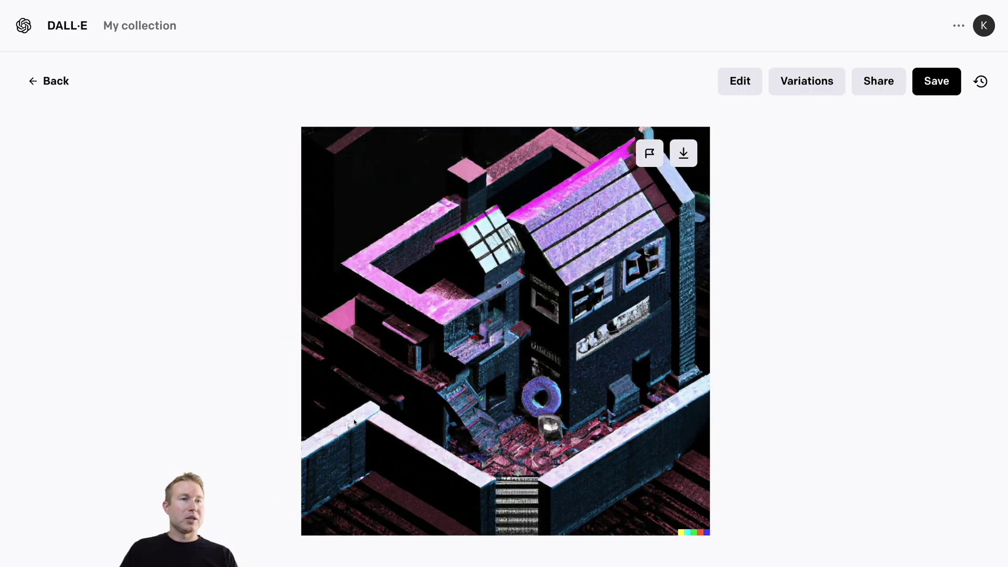
key("Right")
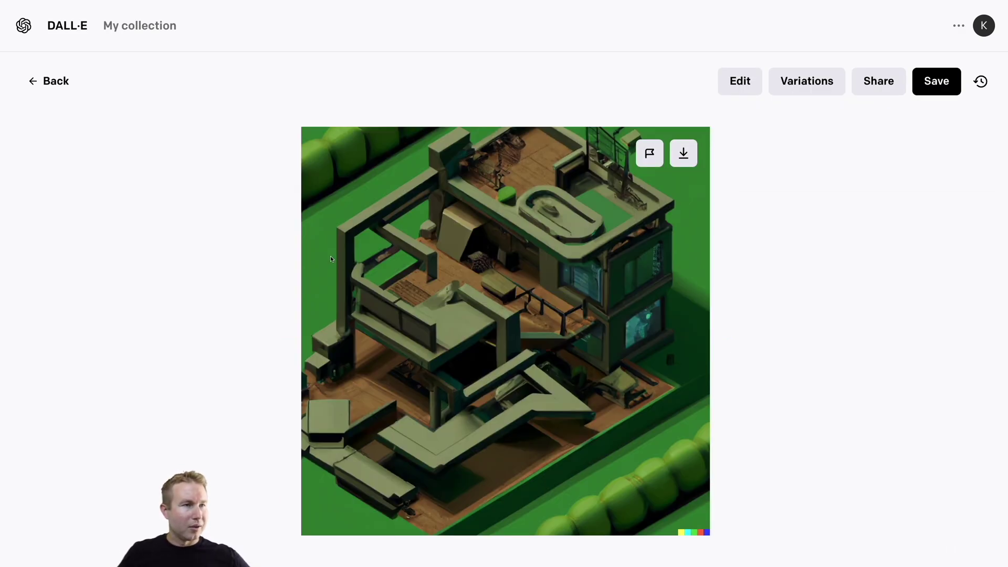
key("Escape")
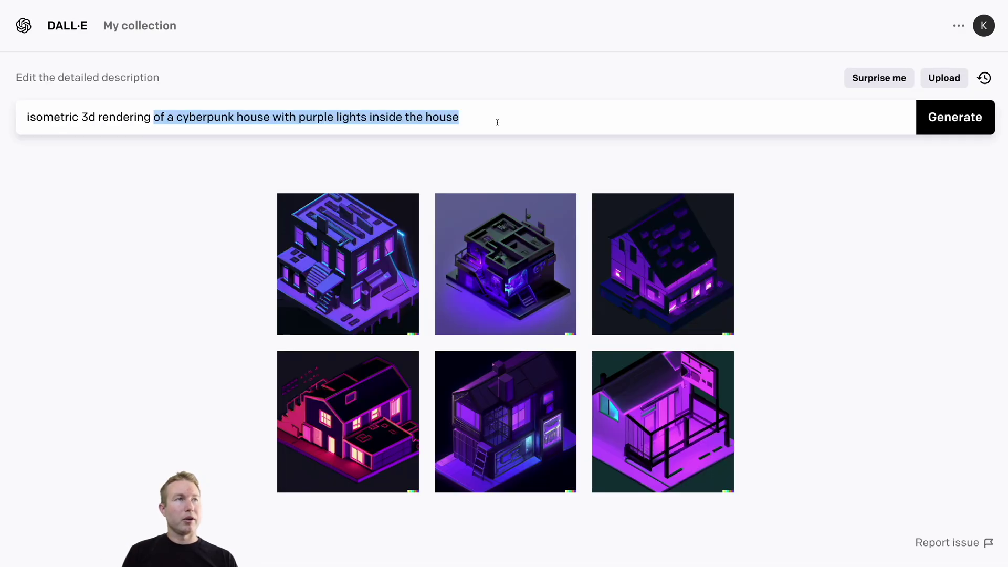
Step: Generate images for 'a surfer surfing on a wave' and enlarge the bottom-right result
type("a surfer ")
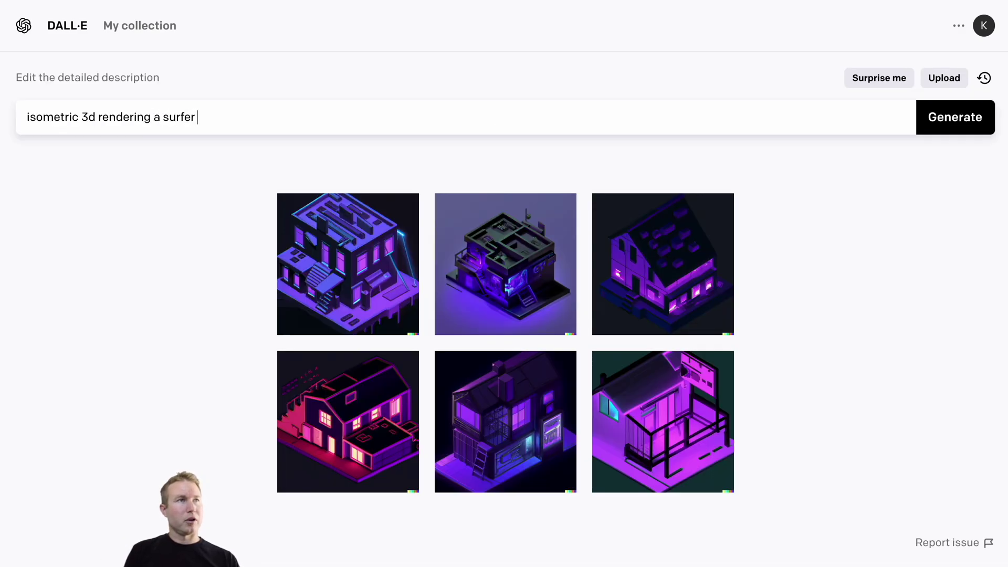
type("surfing on a wave")
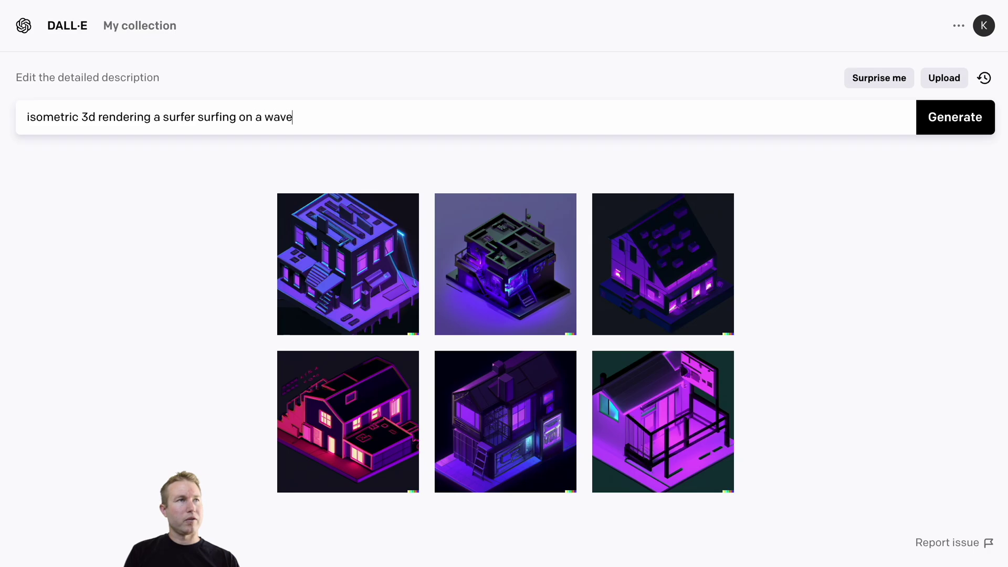
key("Return")
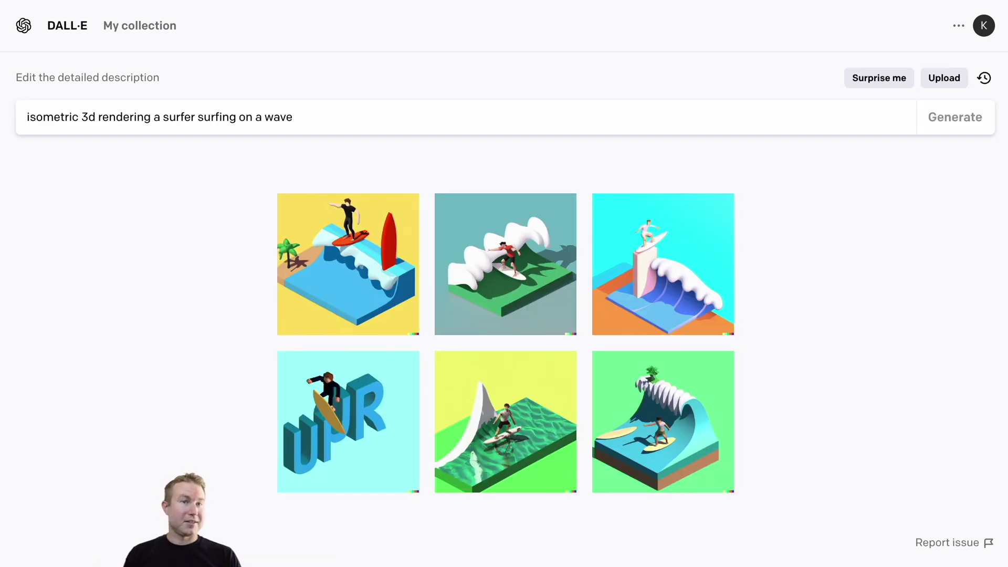
left_click(663, 398)
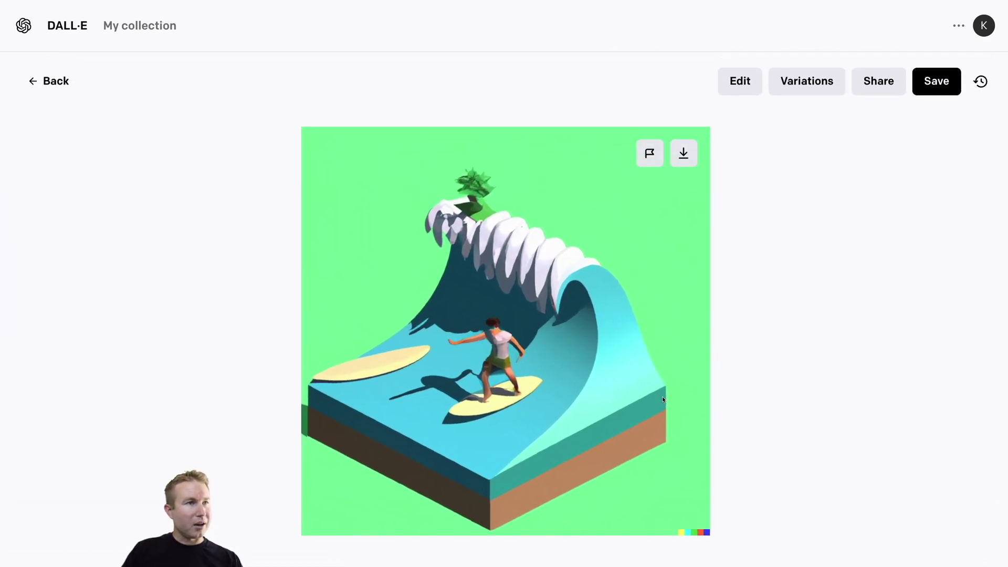
key("Escape")
Step: View the yellow top-left and UPR bottom-left surfer images enlarged
left_click(352, 273)
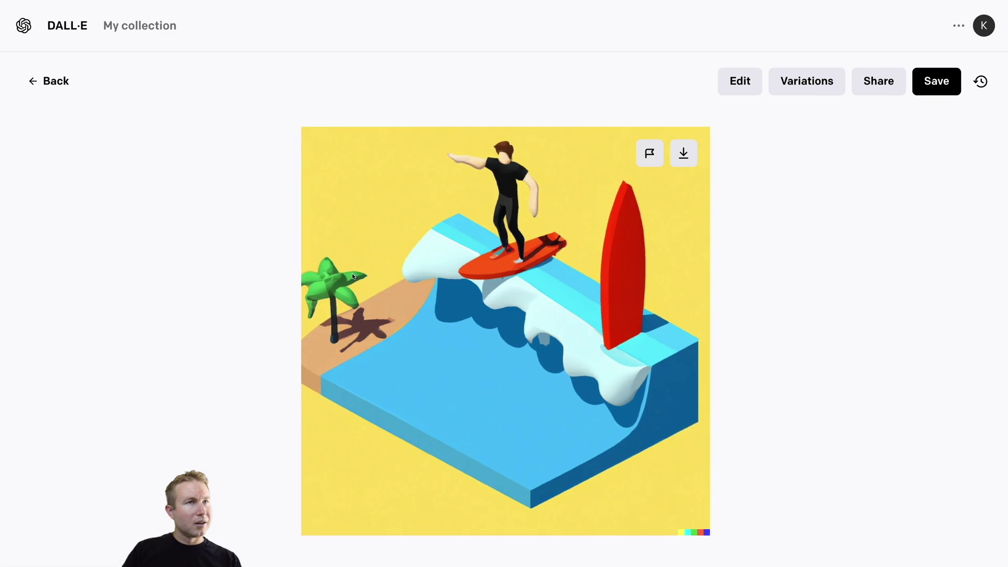
key("Escape")
left_click(371, 438)
key("Escape")
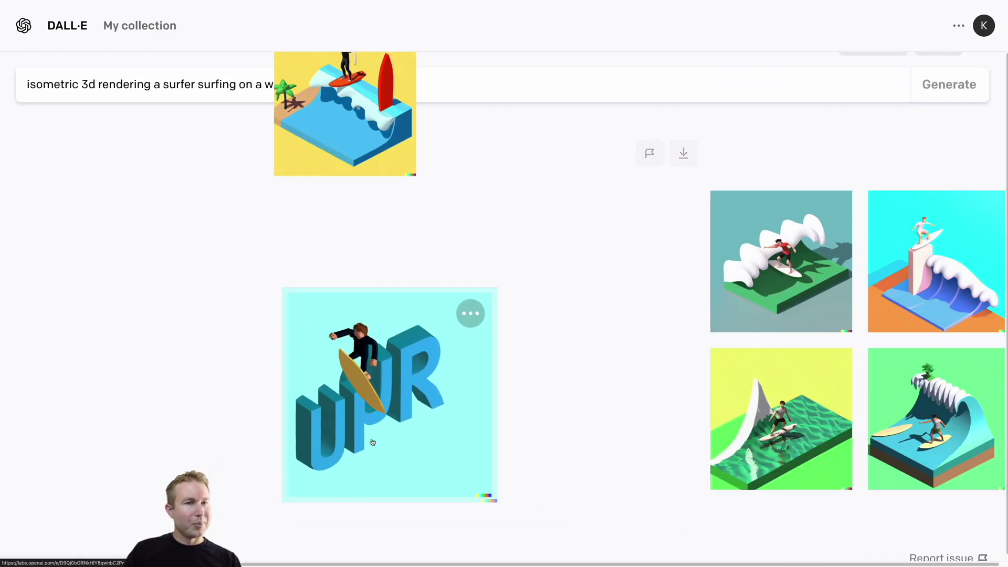
left_click(348, 434)
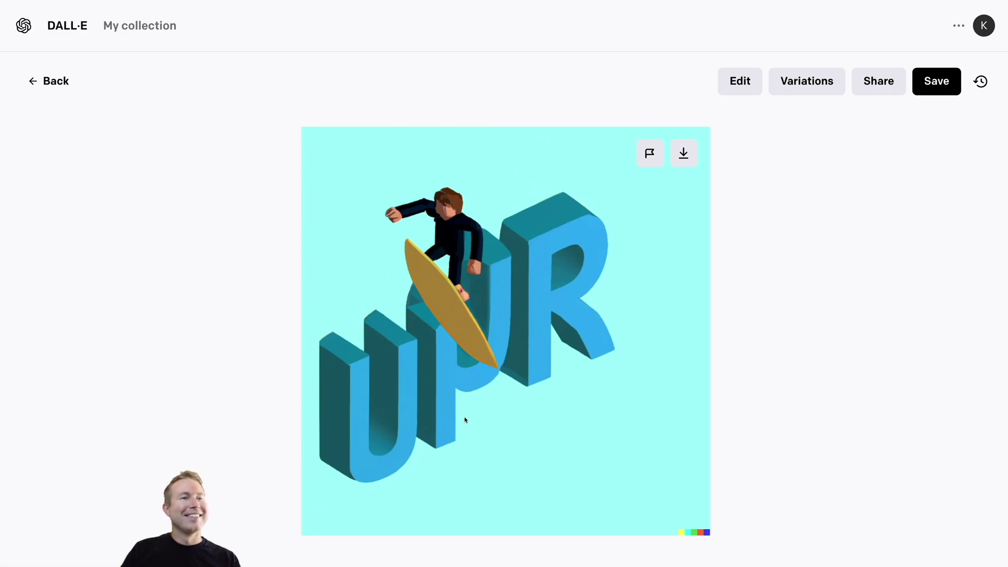
key("Escape")
type("i")
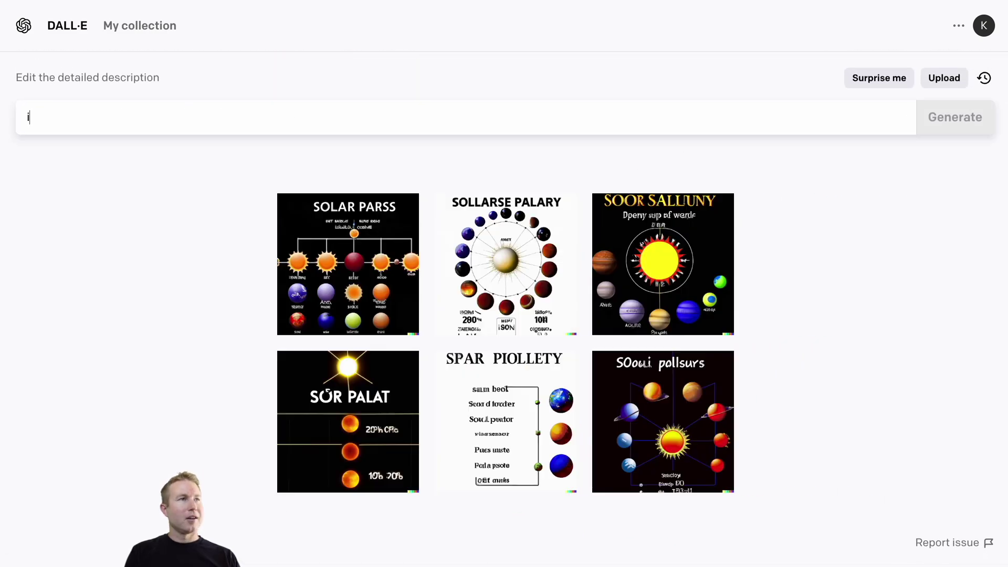
type("sometric 3d r")
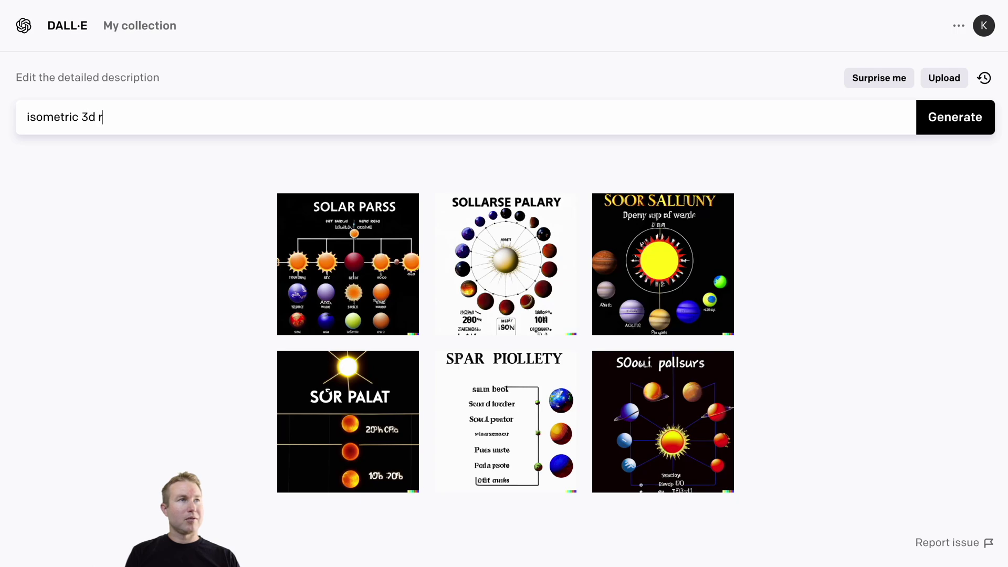
type("endering of an oc")
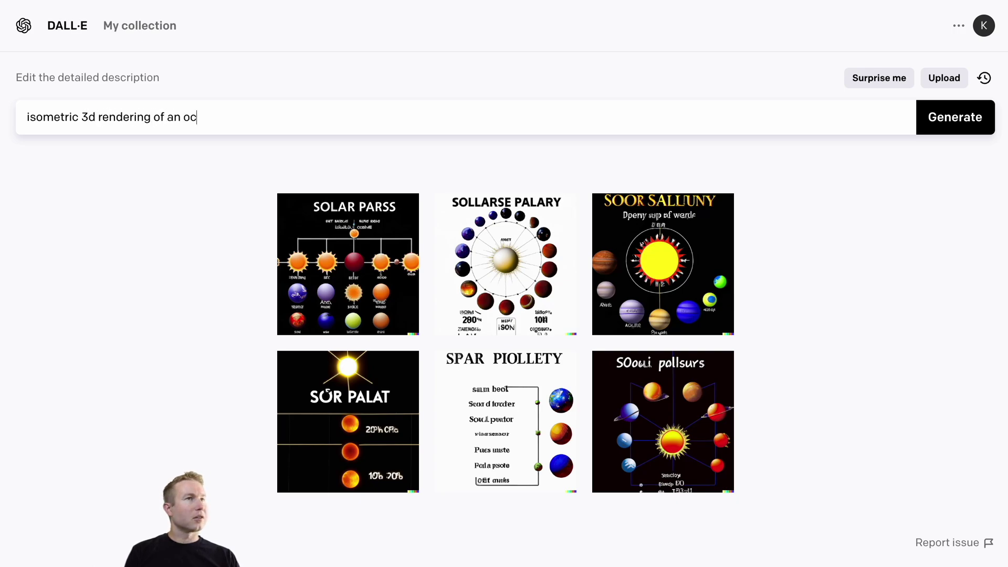
type("topus sitting o")
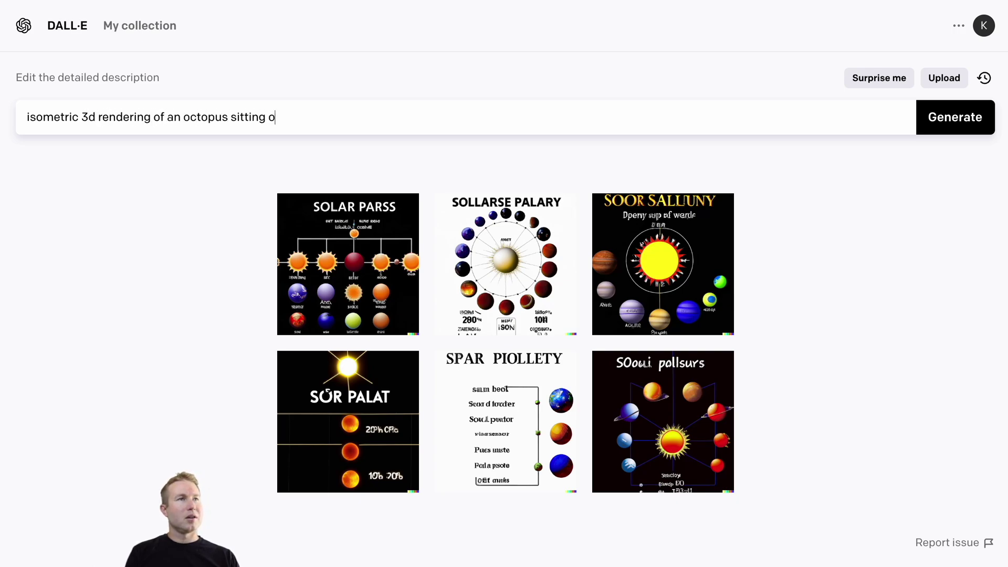
type("n top of an apart")
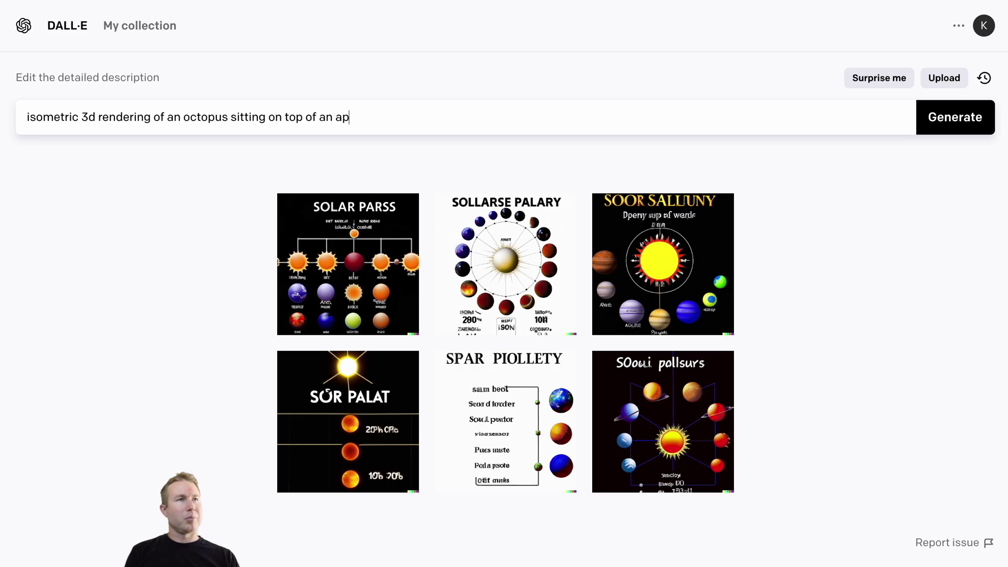
type("ment building")
key("Return")
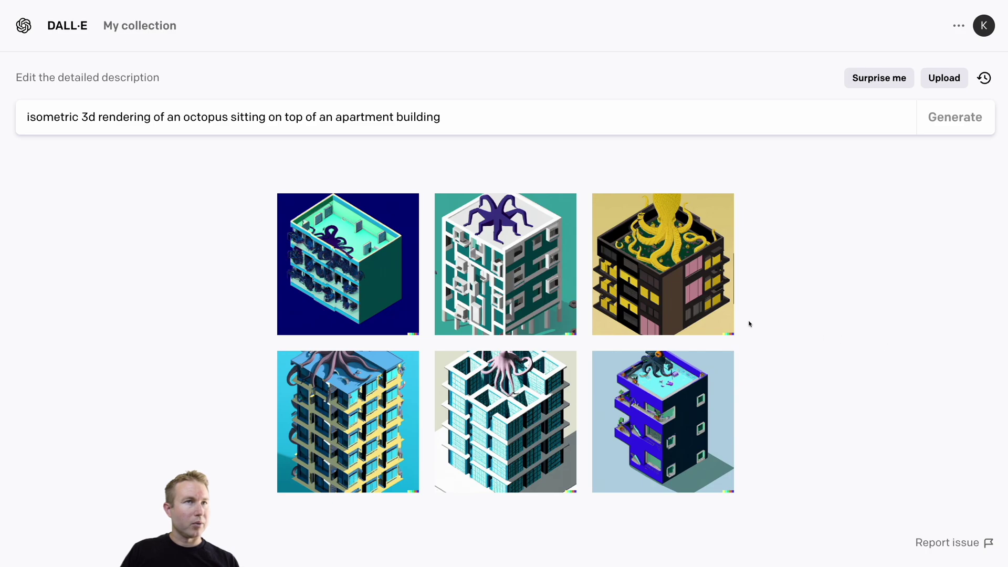
left_click(491, 248)
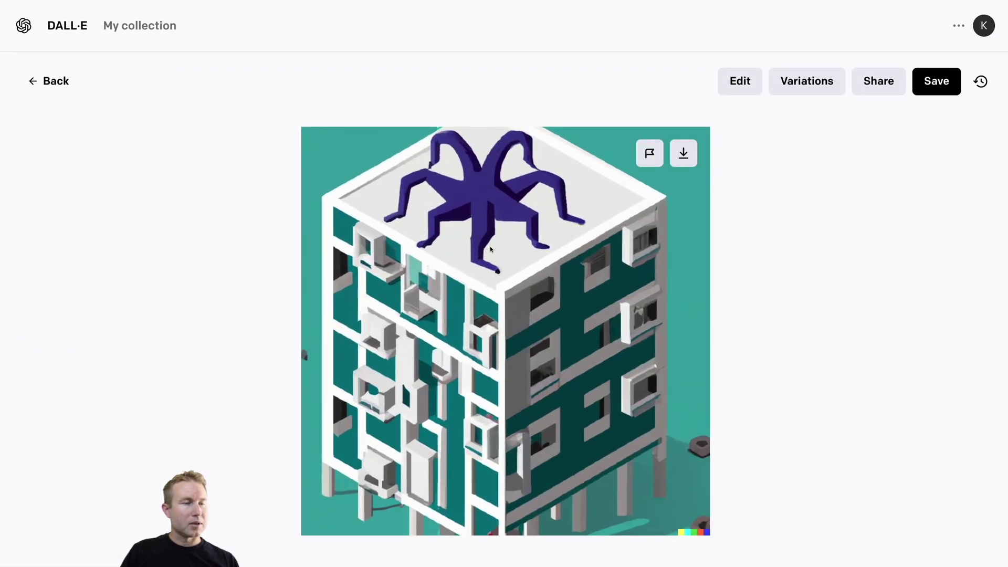
key("Escape")
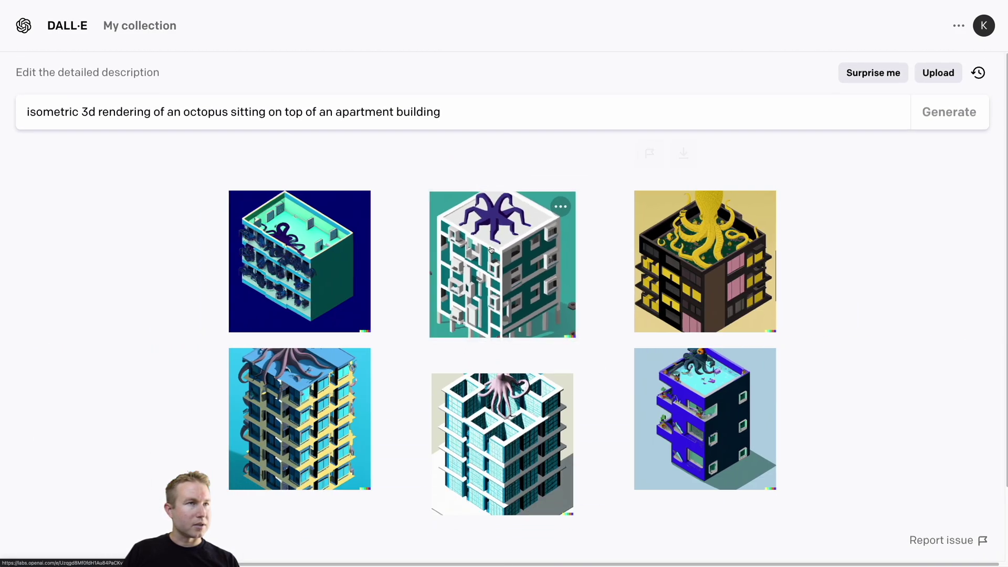
left_click(394, 251)
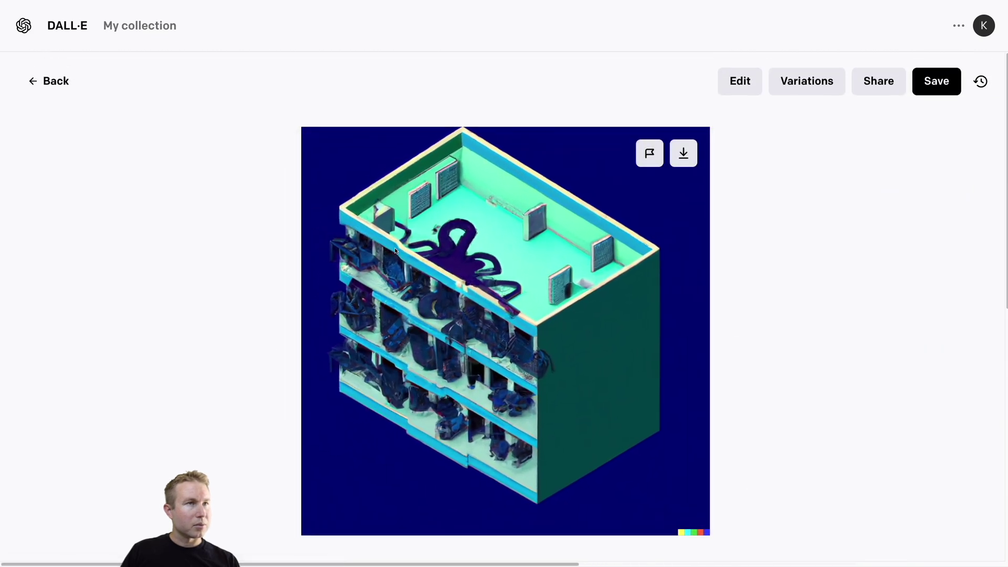
key("Escape")
left_click(395, 250)
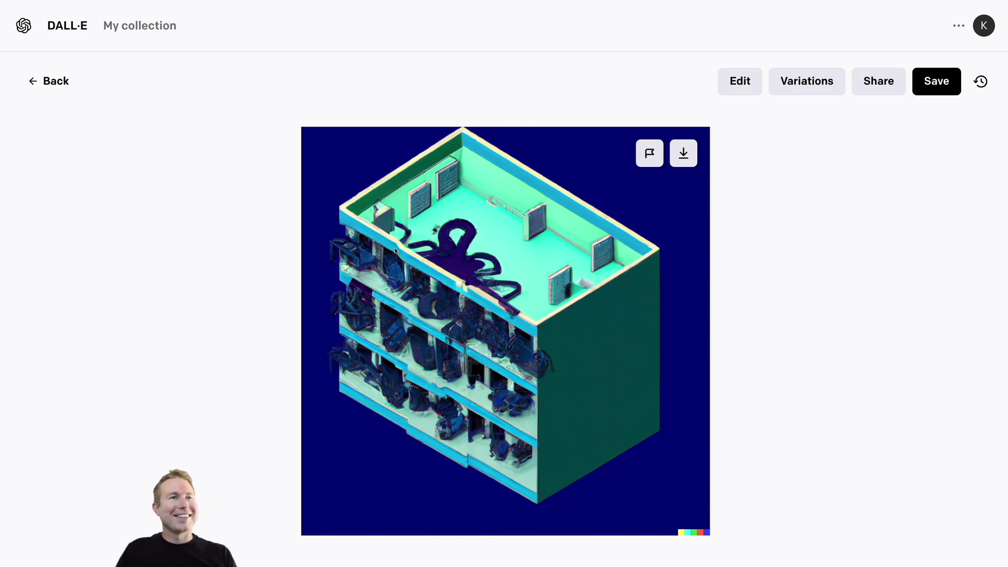
key("Escape")
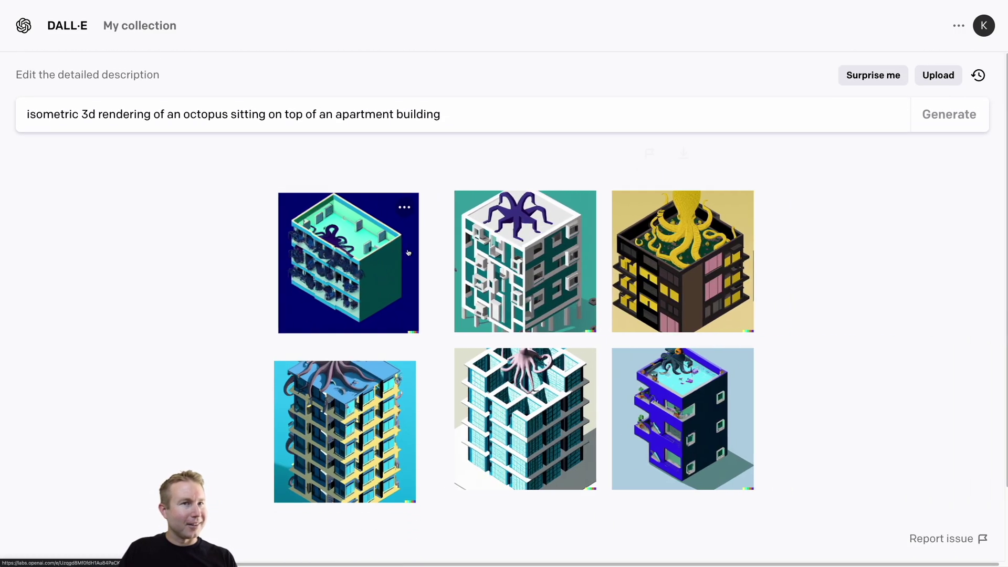
left_click(684, 259)
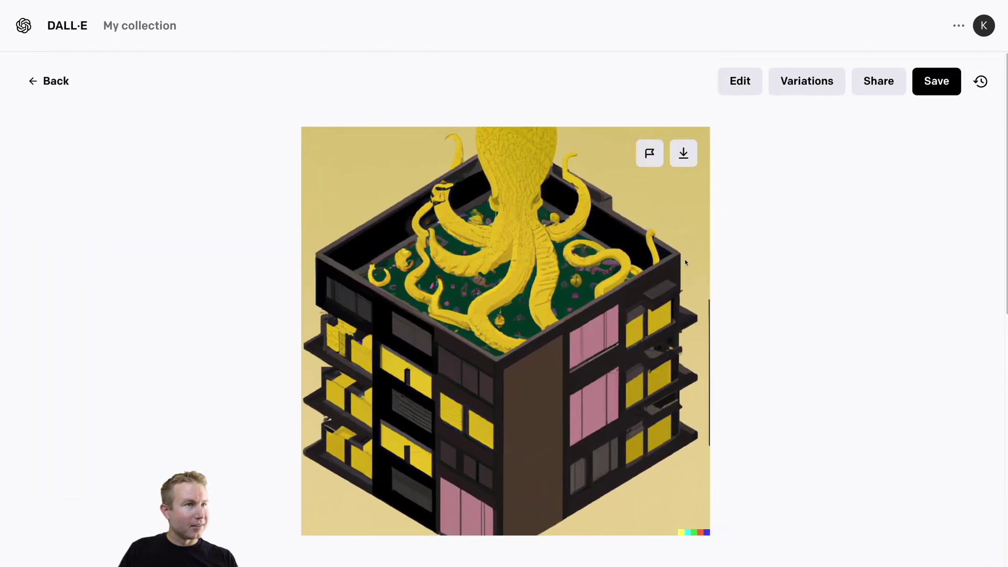
key("Escape")
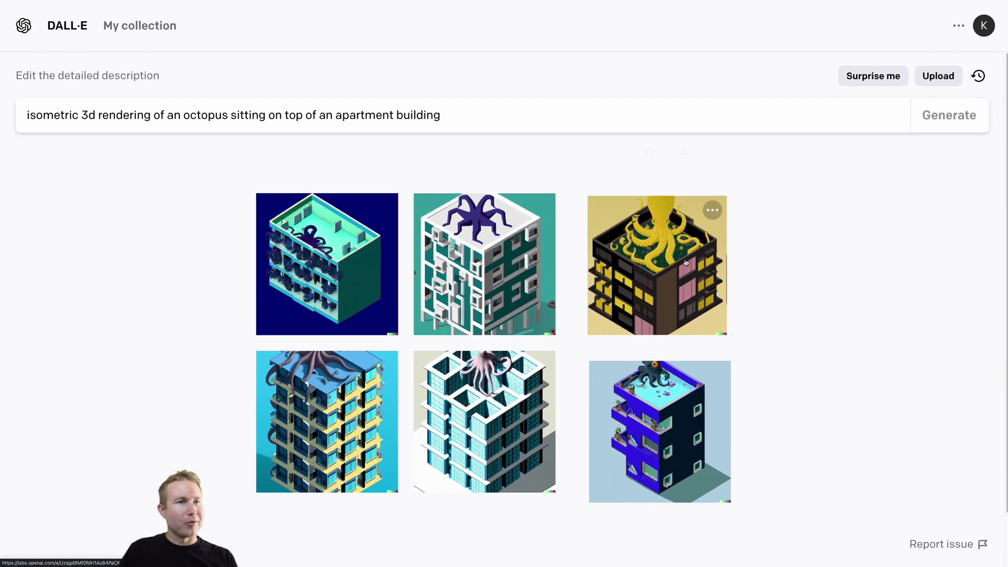
left_click(353, 374)
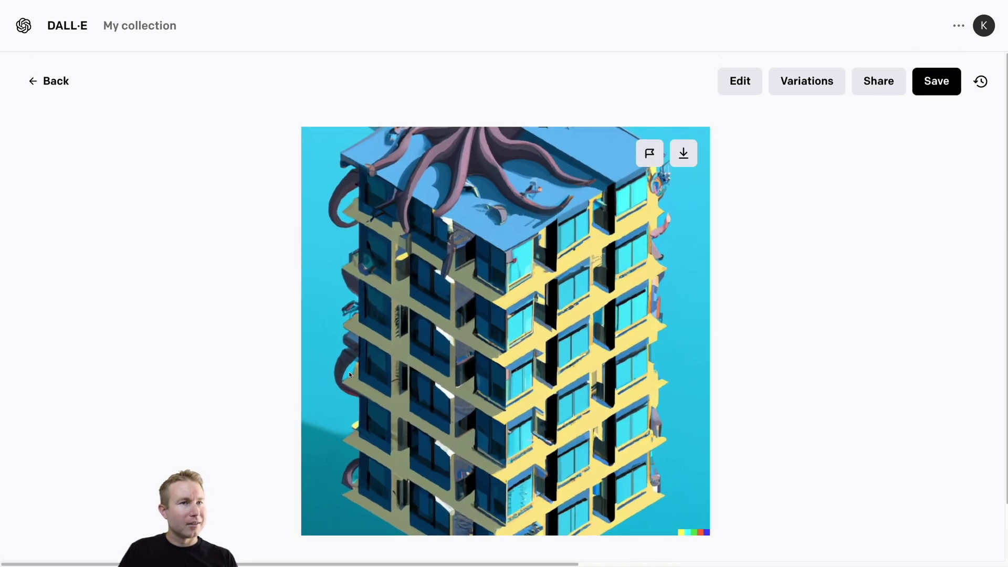
key("Escape")
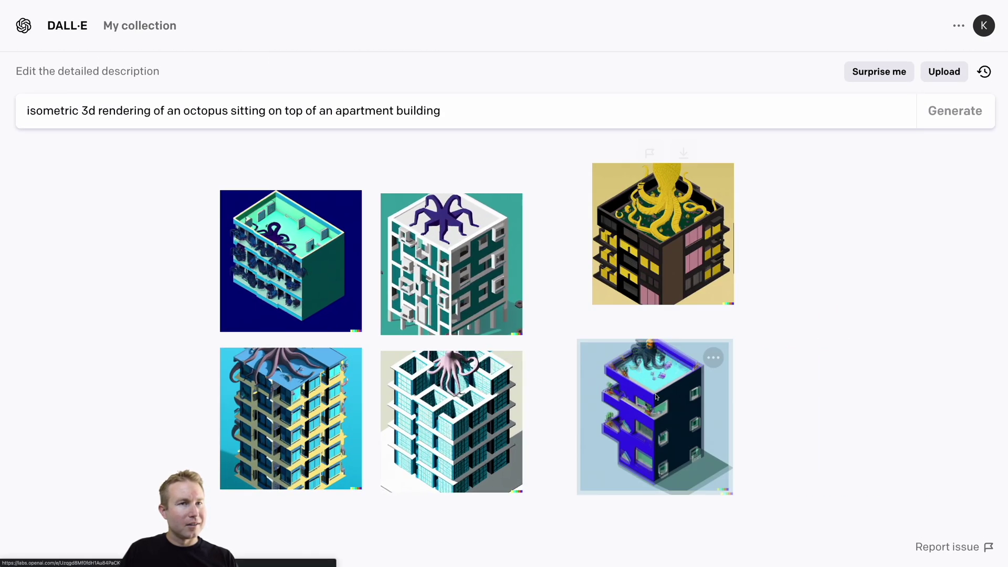
left_click(655, 394)
key("Escape")
Step: Generate images for 'photo of a toy train on the bottom of the ocean'
type("ph")
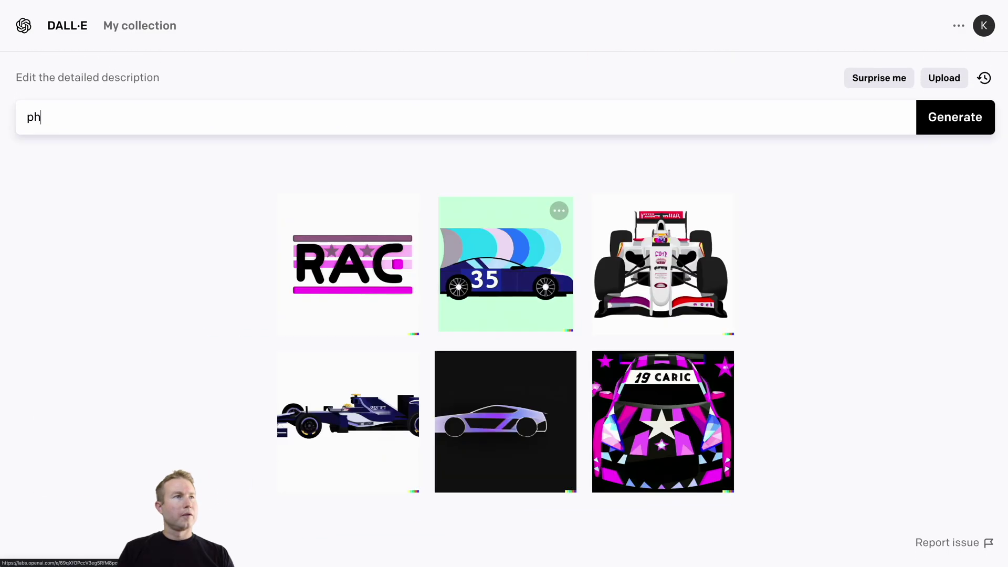
type("oto of a toy train on the bottomo")
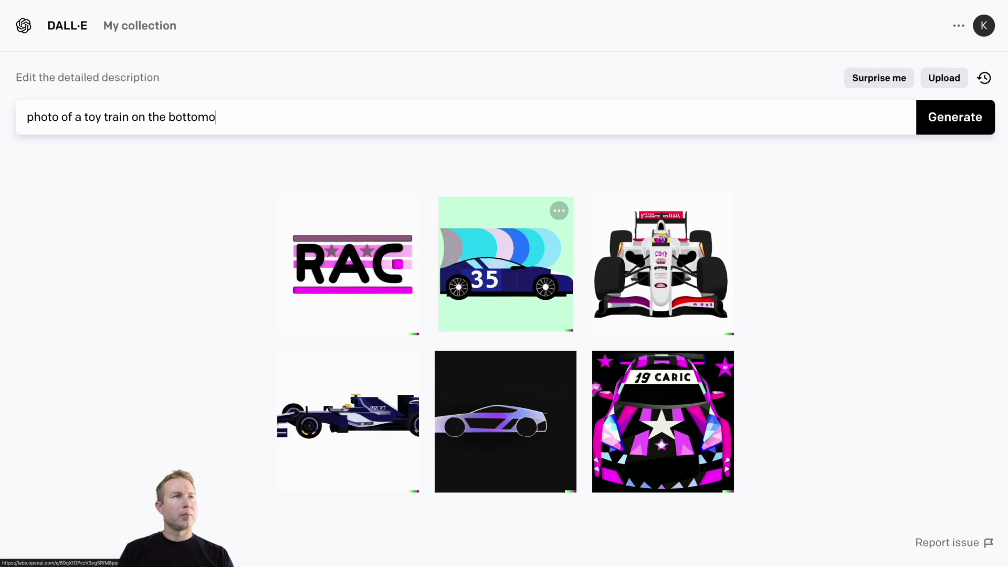
key("BackSpace")
type("of the ocean")
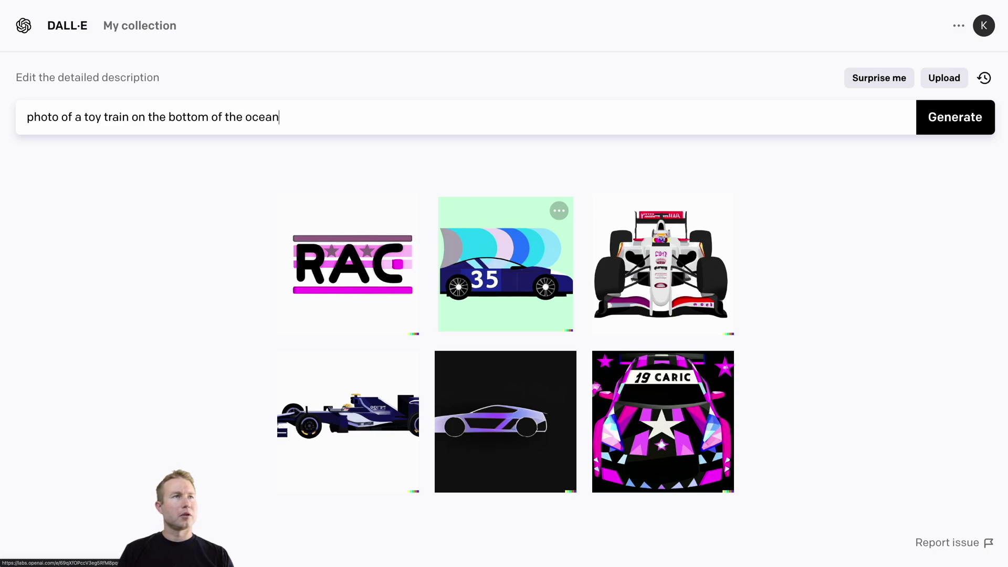
key("Return")
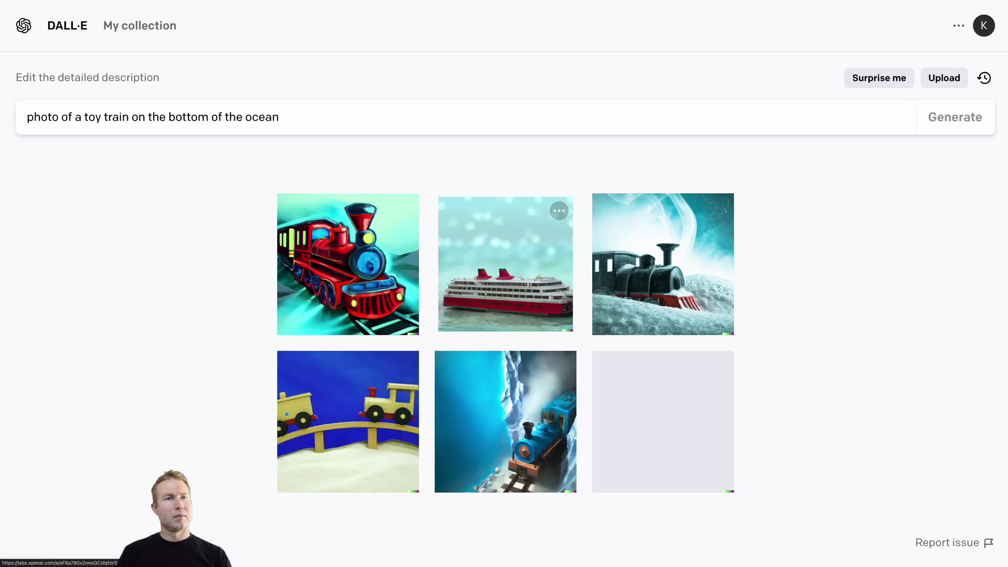
Step: Generate 'digital art of a sailboat with legs walking in the desert carrying books' and enlarge the first result
type("dig")
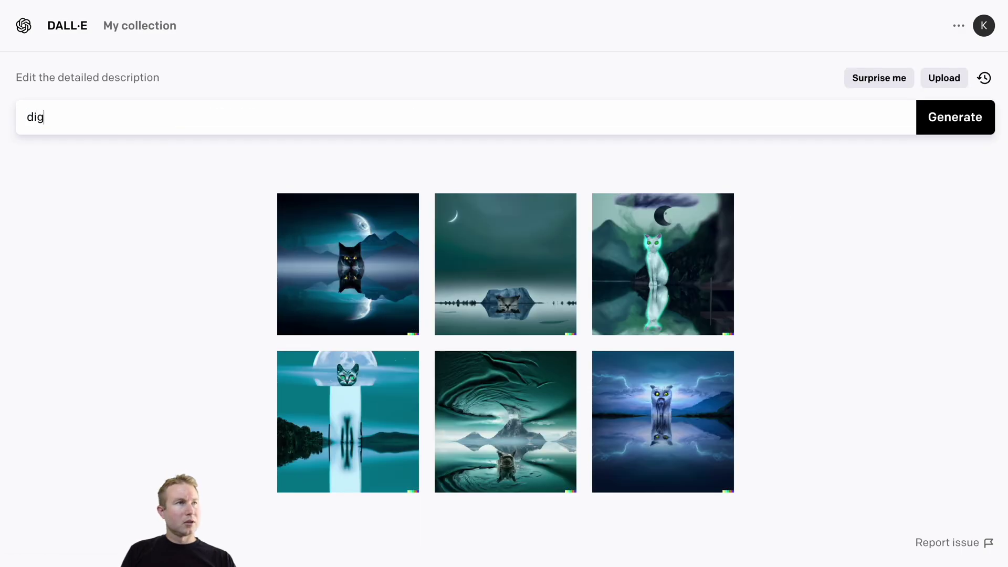
type("ital art of a sail")
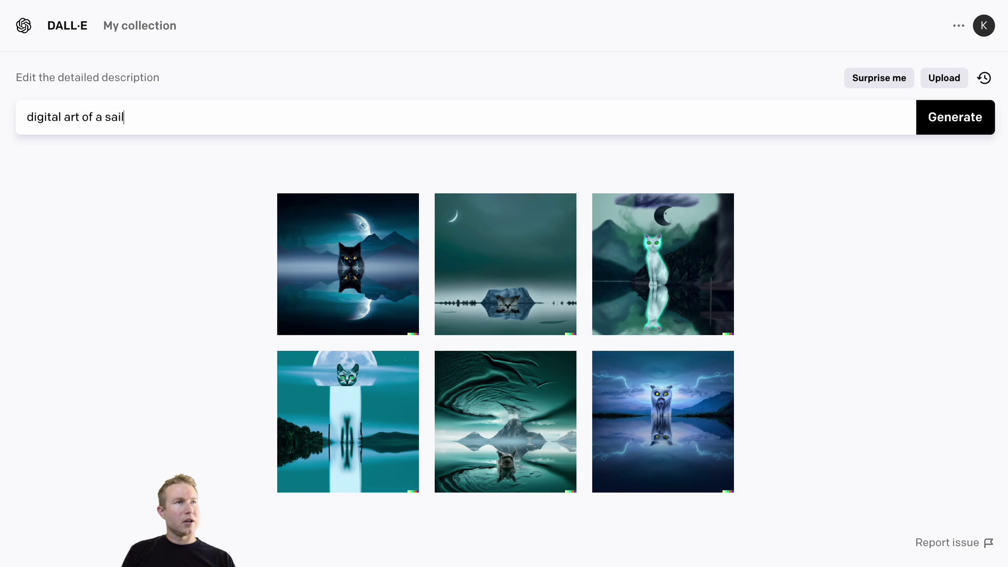
type("boat with legs w")
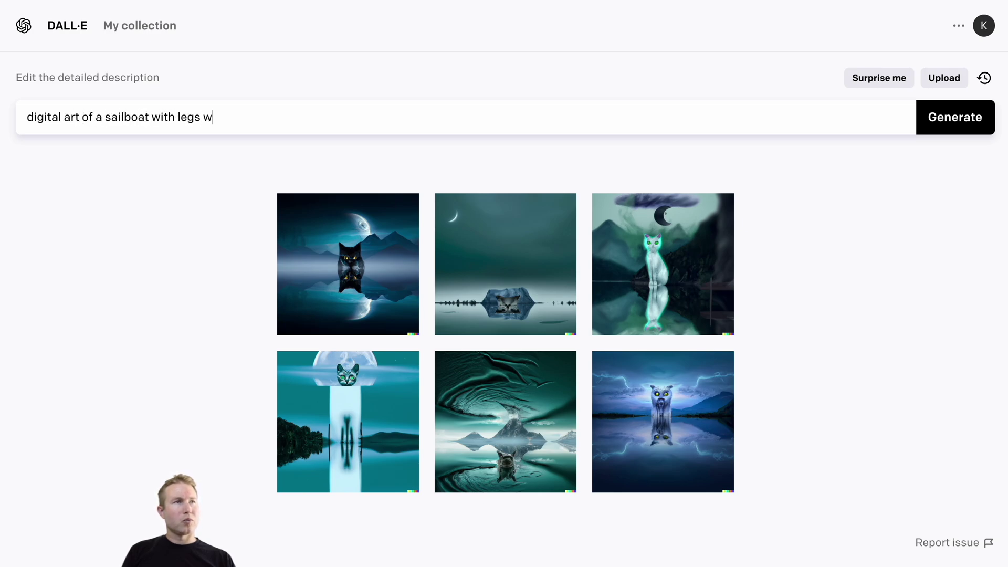
type("alking in the des")
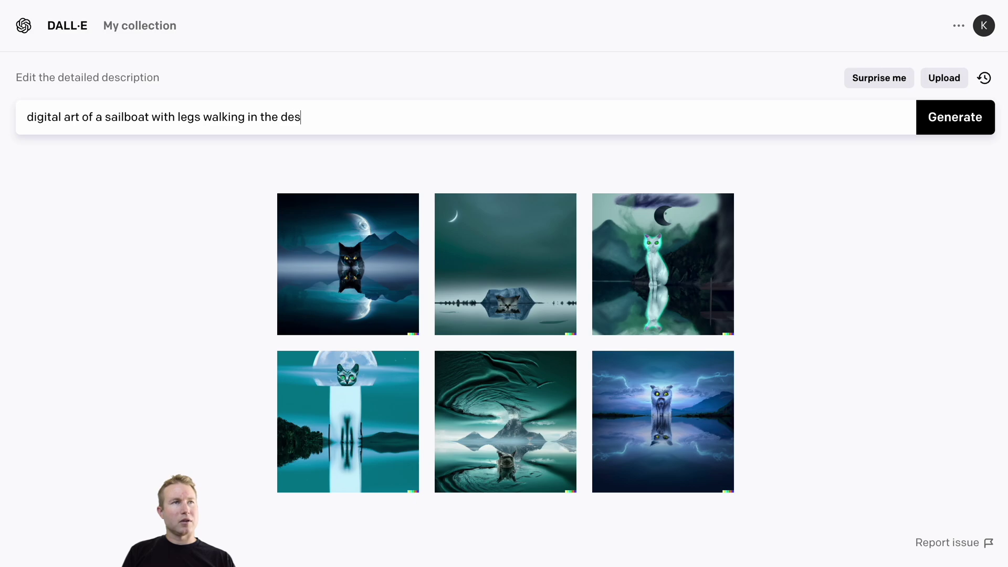
type("ert carrying books")
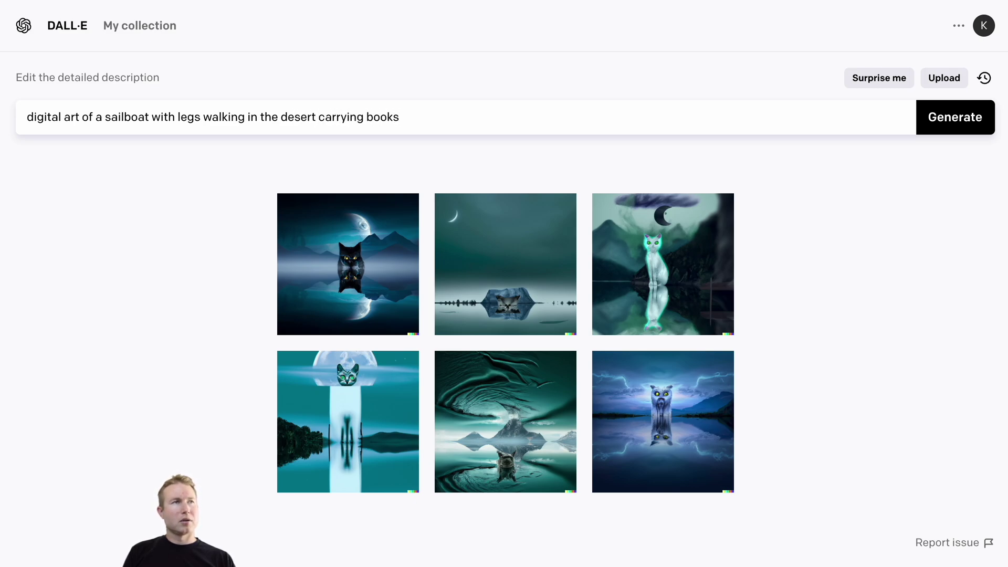
key("Return")
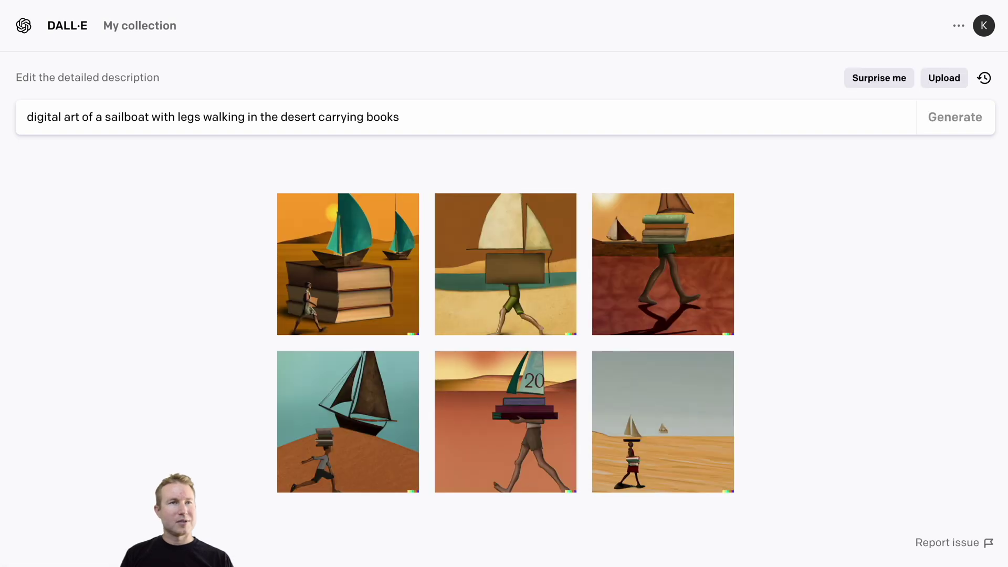
left_click(330, 246)
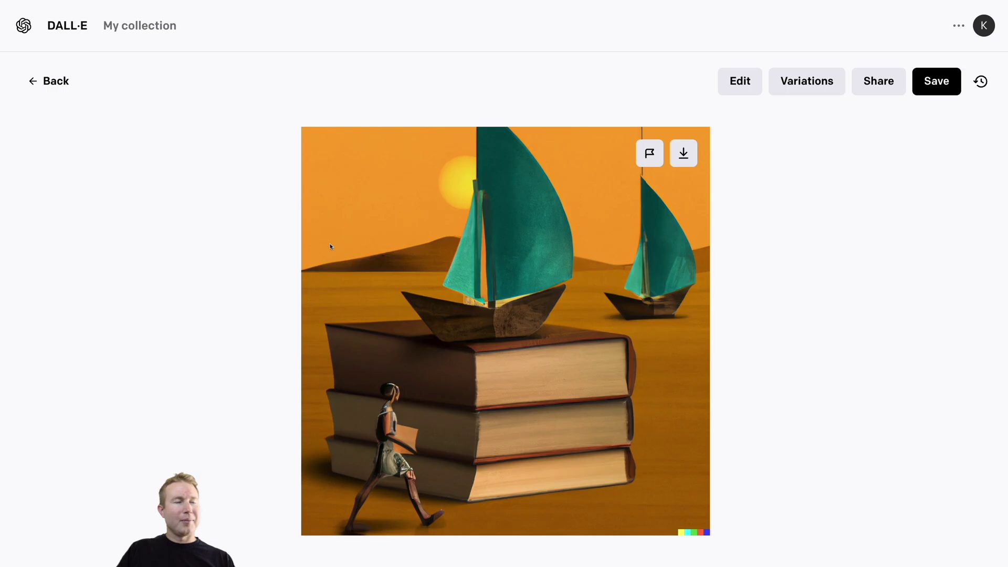
Step: Enlarge the top-middle, top-right and 20-sail sailboat results one after another
left_click(331, 246)
left_click(537, 317)
left_click(537, 316)
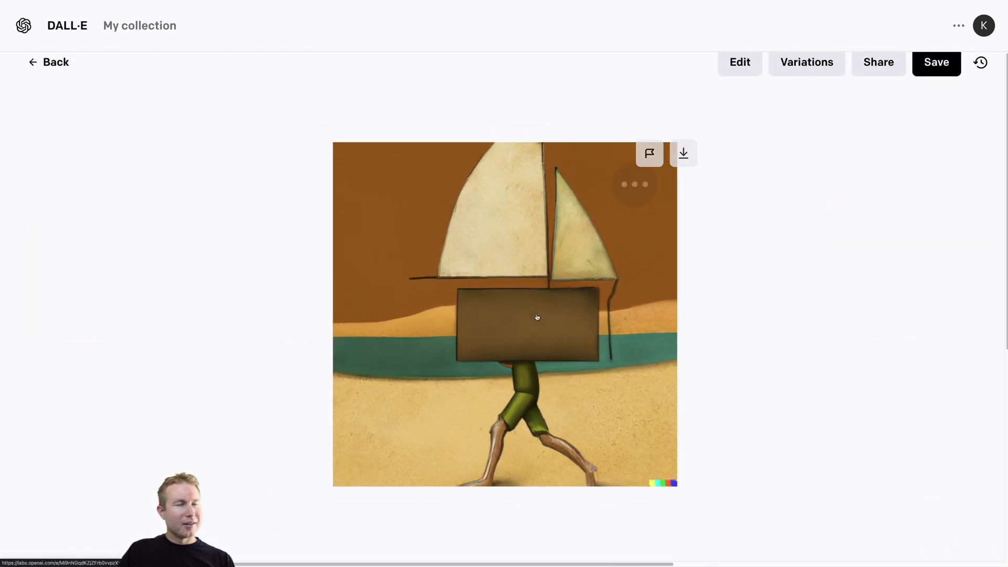
left_click(626, 304)
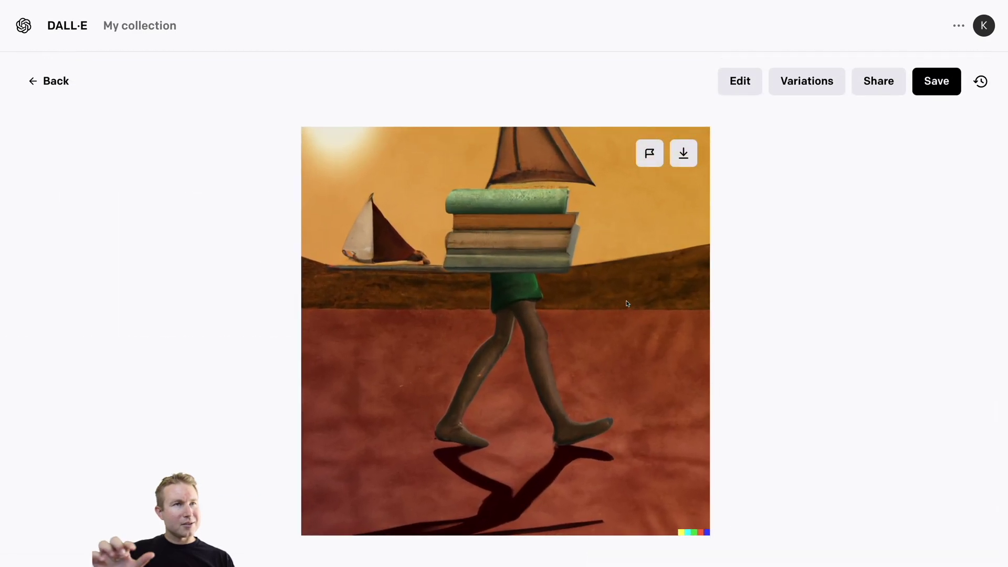
left_click(626, 303)
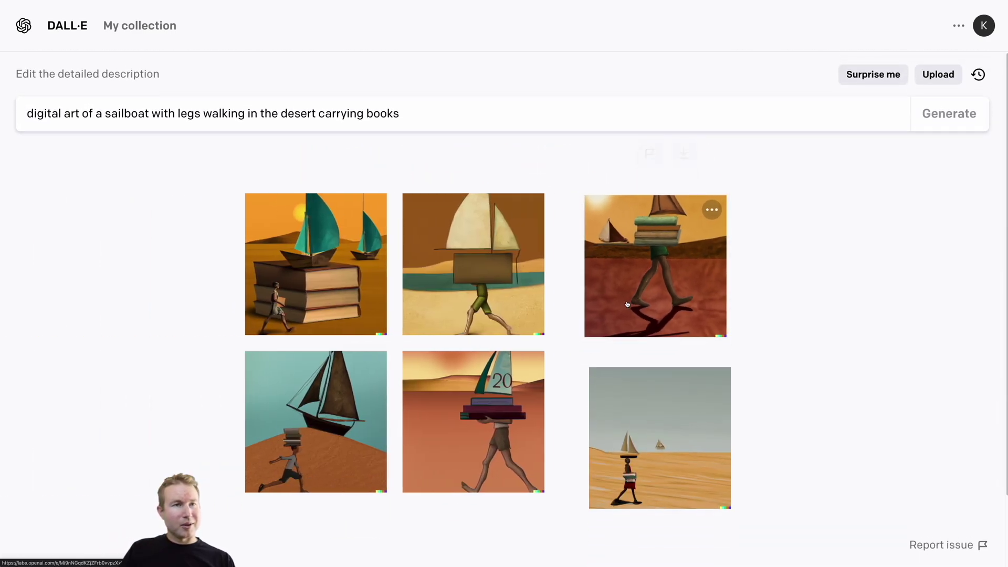
left_click(516, 383)
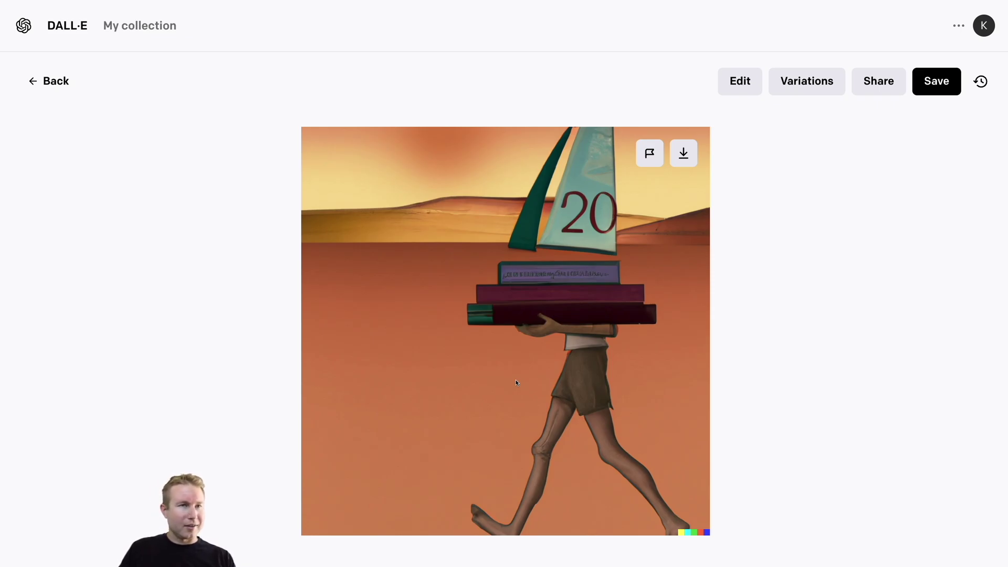
left_click(516, 382)
Step: Revisit the books-and-sailboats image, then replace the prompt with 'digital art of a house made out of sphaghe'
left_click(369, 288)
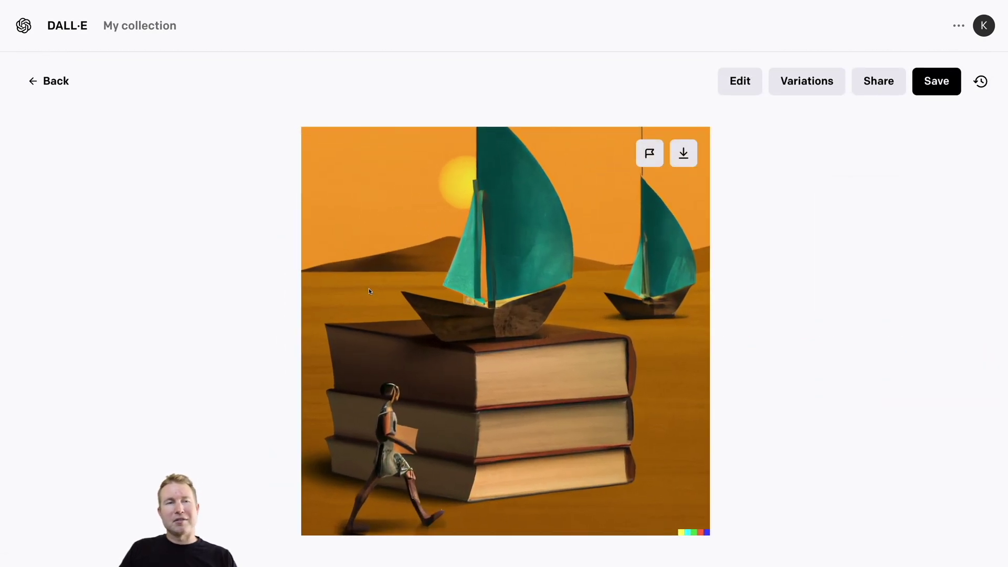
left_click(368, 288)
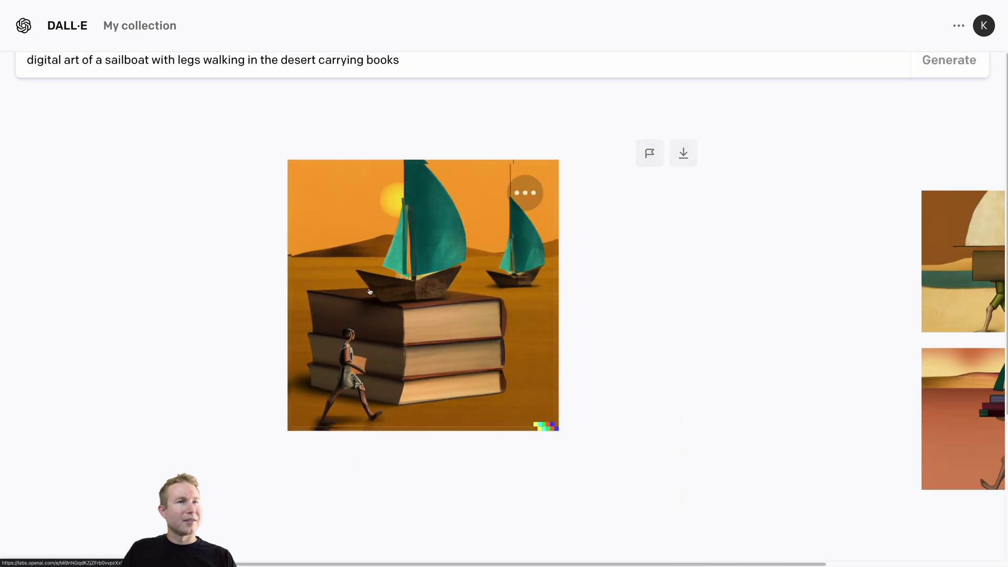
key("ctrl+a")
type("digital art of ")
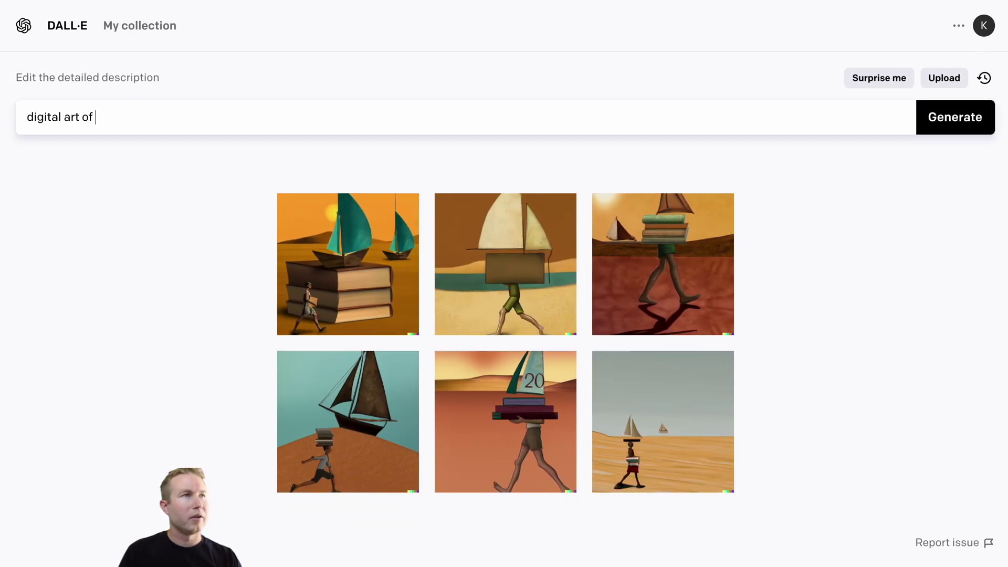
type("a house made out of sphaghe")
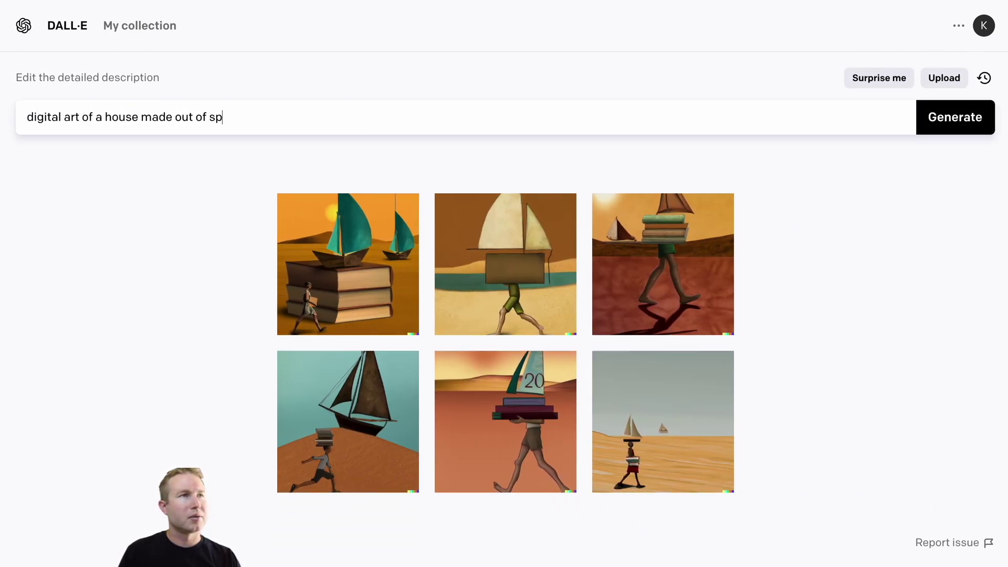
Step: Finish the prompt as 'digital art of a house made out of sphaghetti', generate, and enlarge the first result
key("BackSpace")
type("hetti")
key("Return")
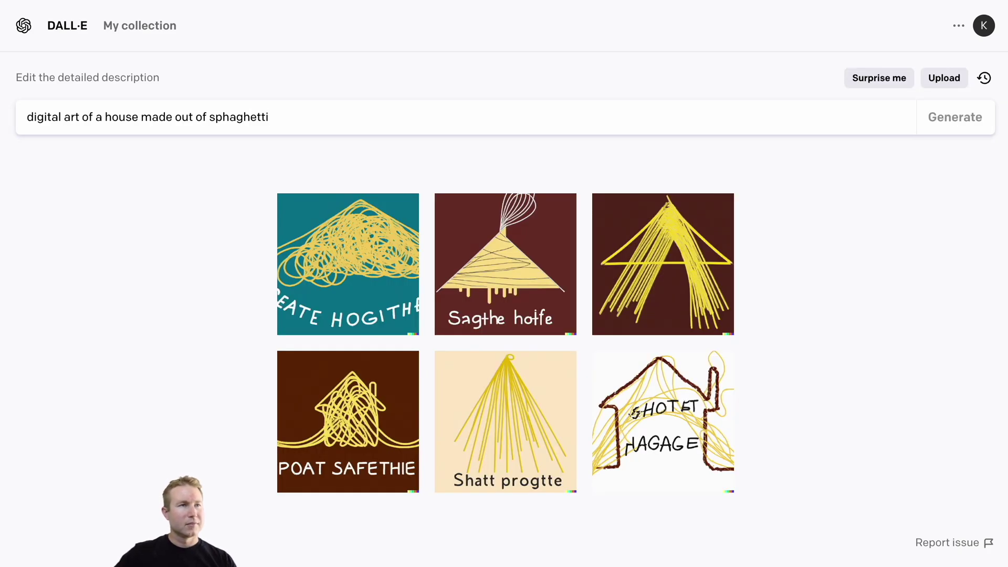
left_click(389, 278)
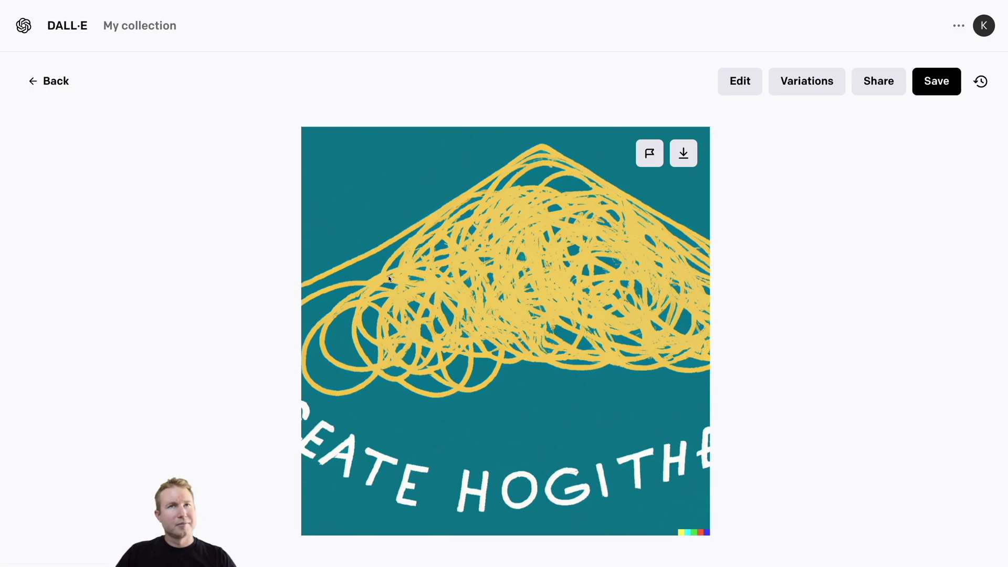
key("Escape")
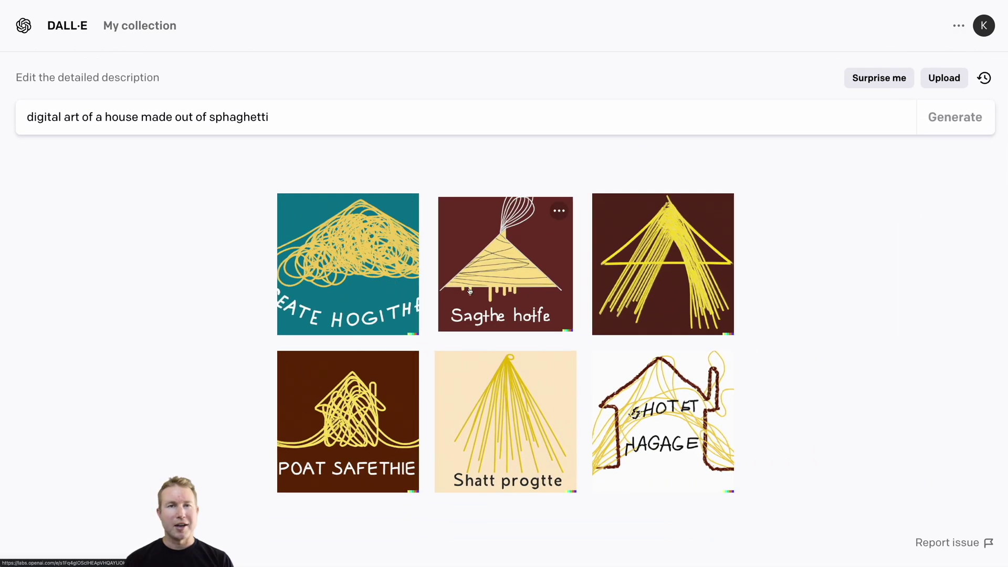